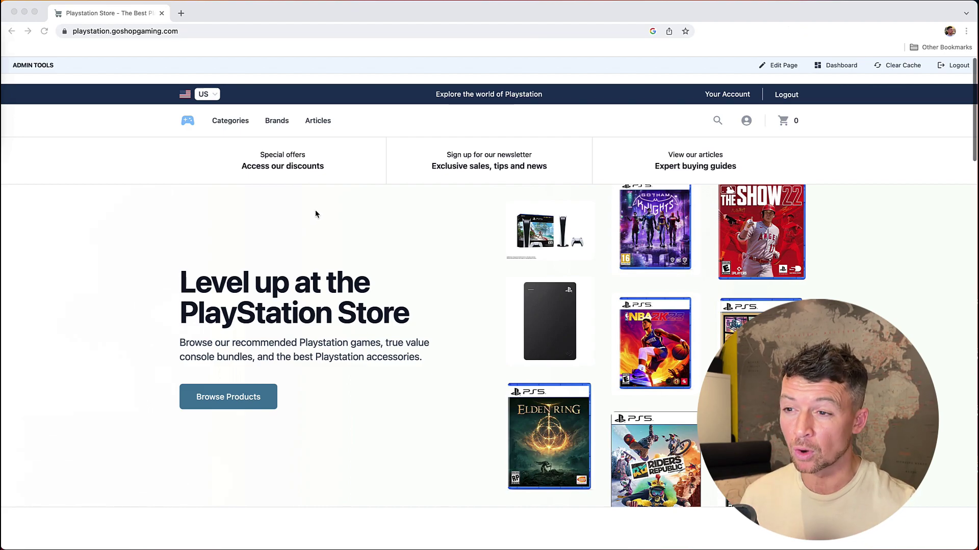
# Browse the storefront homepage, then open the God of War: Ragnarök product page from Latest products.
pyautogui.scroll(-2, 315, 214)
pyautogui.scroll(2, 316, 215)
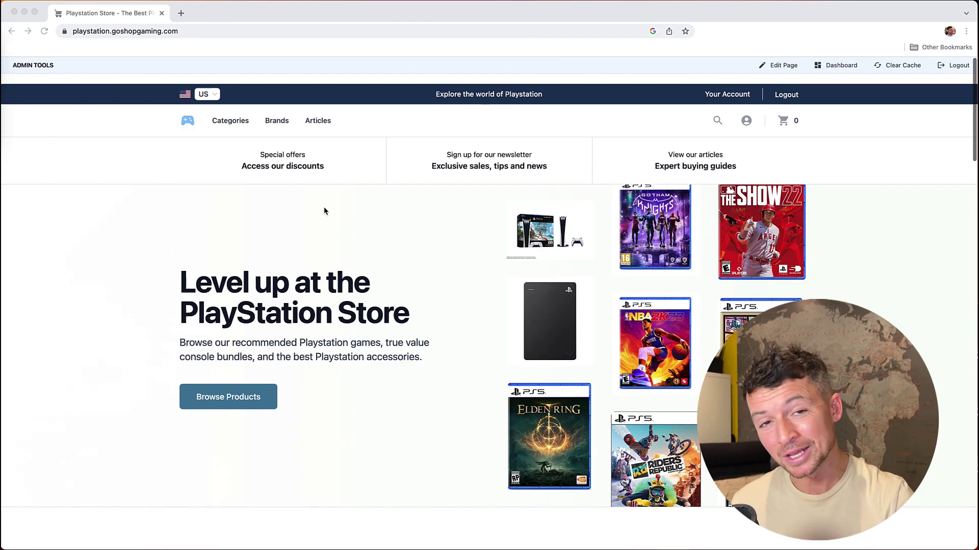
pyautogui.scroll(-10, 337, 214)
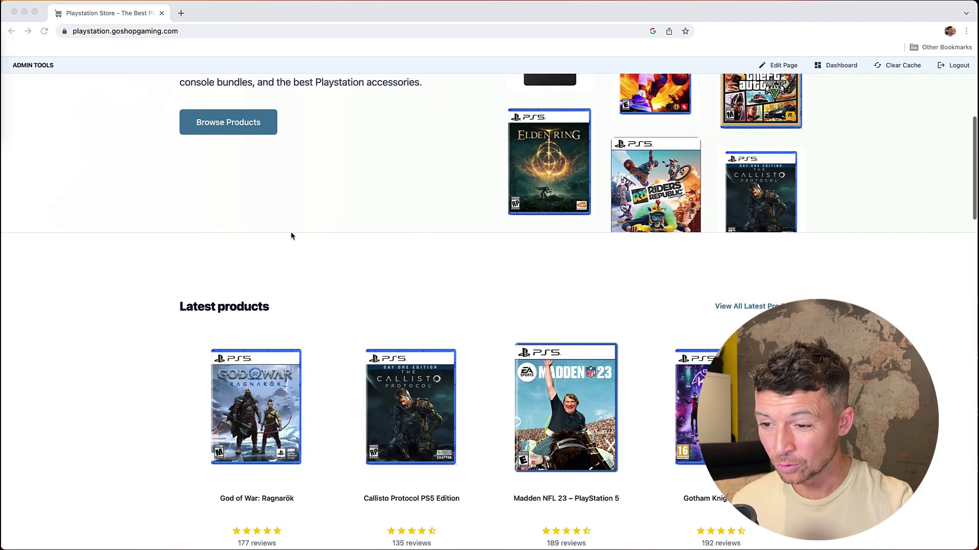
pyautogui.scroll(-15, 524, 289)
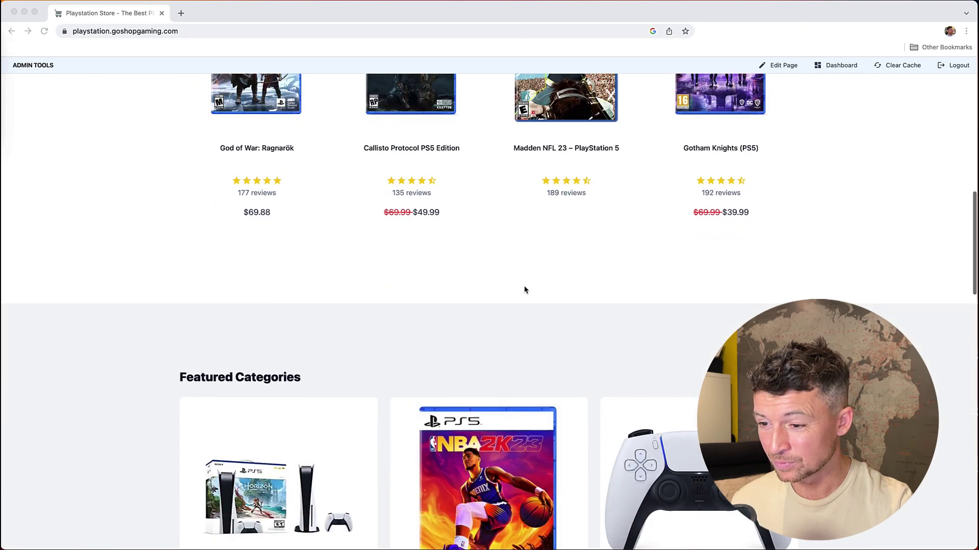
pyautogui.scroll(-2, 525, 290)
pyautogui.scroll(10, 525, 290)
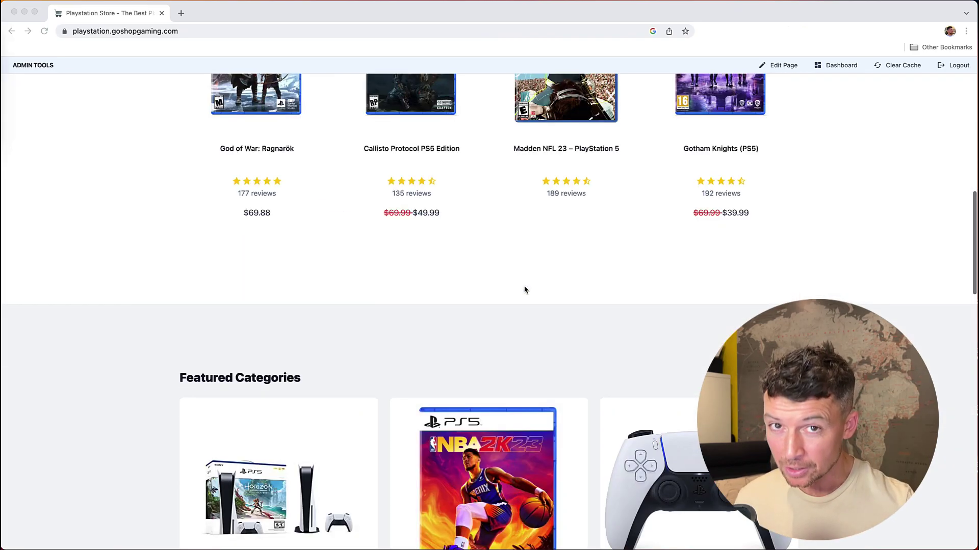
pyautogui.scroll(1, 525, 286)
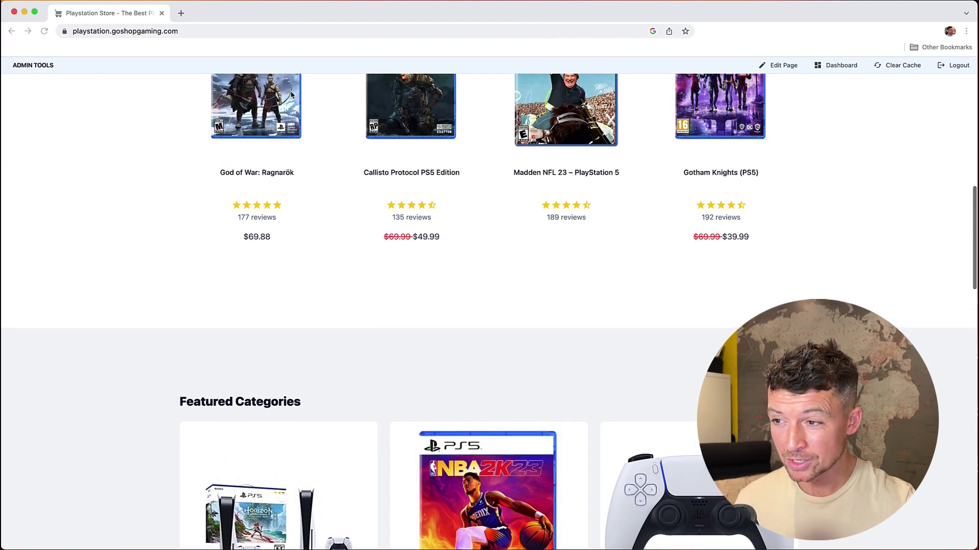
pyautogui.click(253, 132)
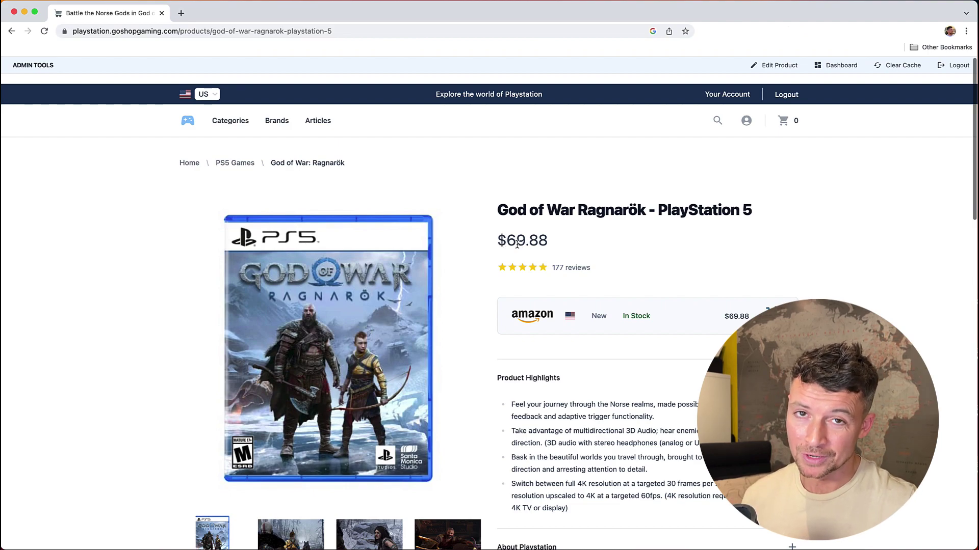
# Open The Best PlayStation Games article from the Articles menu and look through it.
pyautogui.click(326, 122)
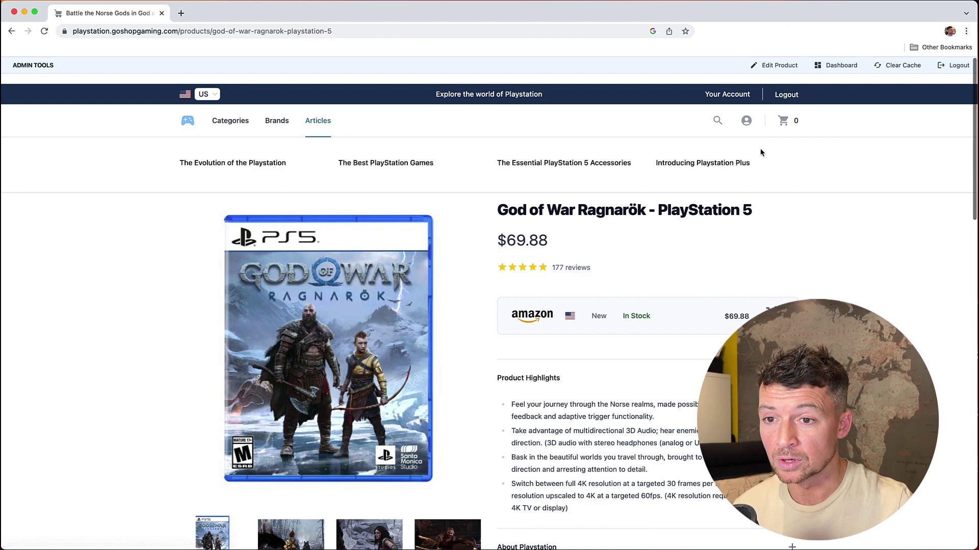
pyautogui.click(371, 163)
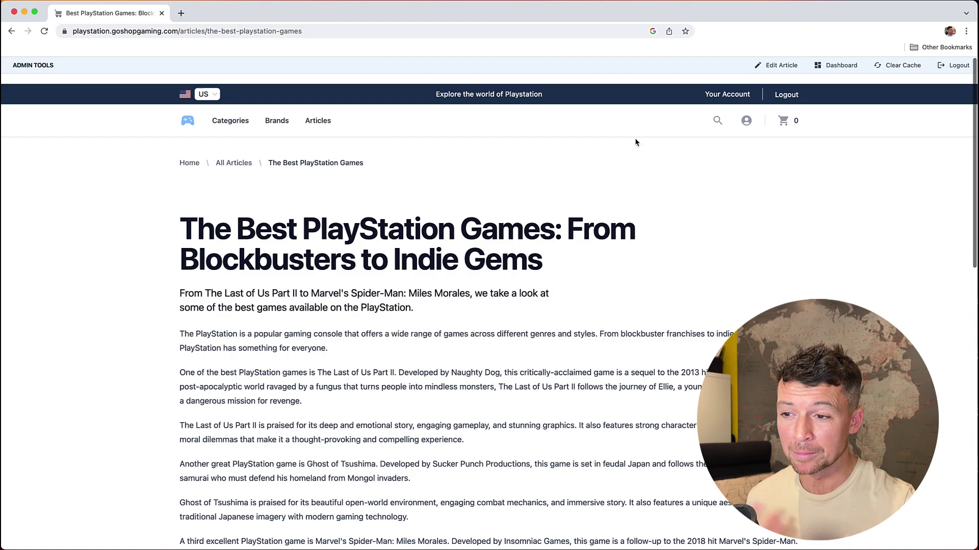
pyautogui.scroll(-8, 635, 162)
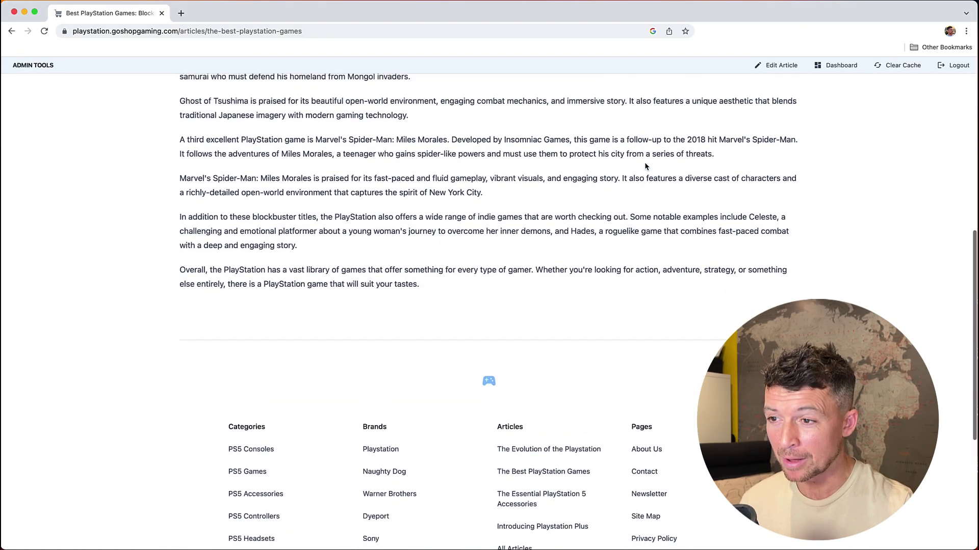
pyautogui.scroll(7, 643, 166)
pyautogui.scroll(2, 645, 167)
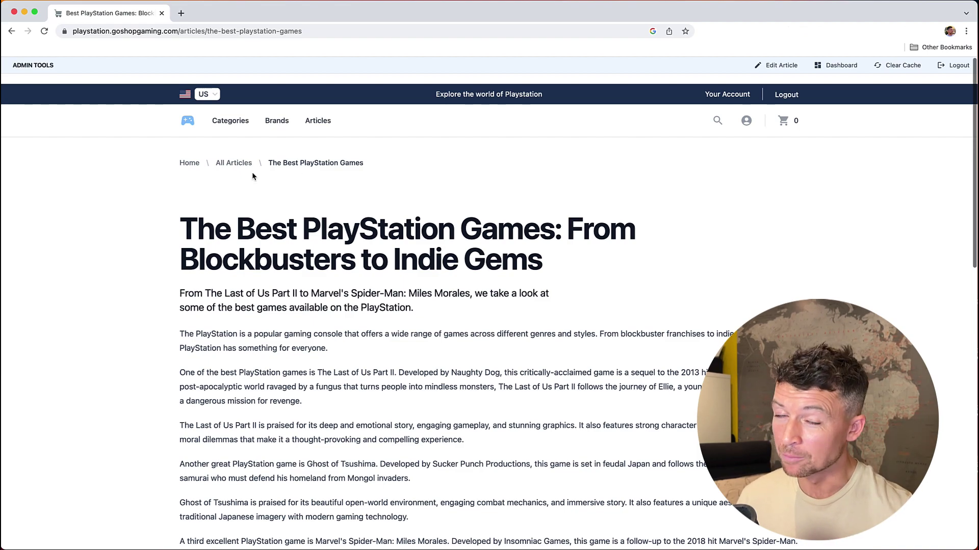
# Open The Evolution of the Playstation article from the Articles menu and scroll through it.
pyautogui.moveTo(318, 121)
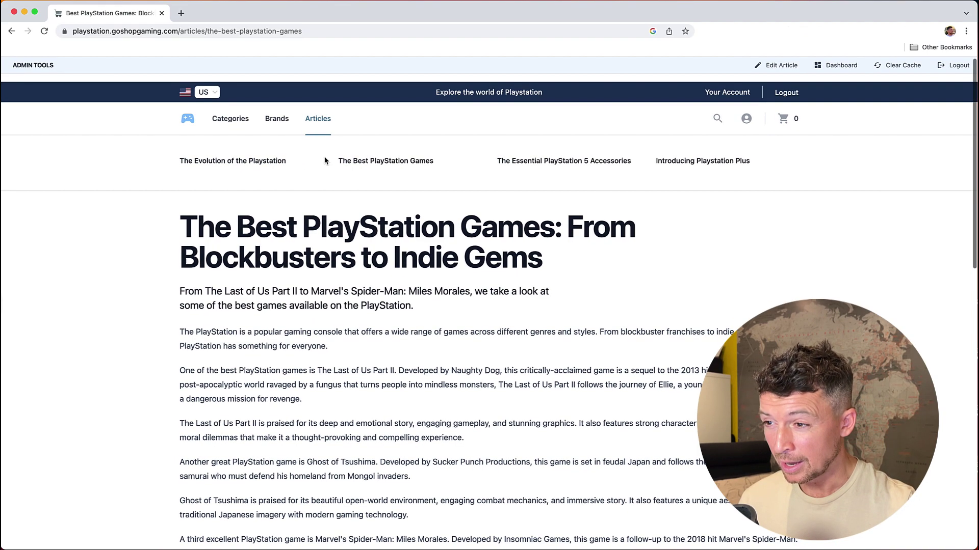
pyautogui.click(234, 160)
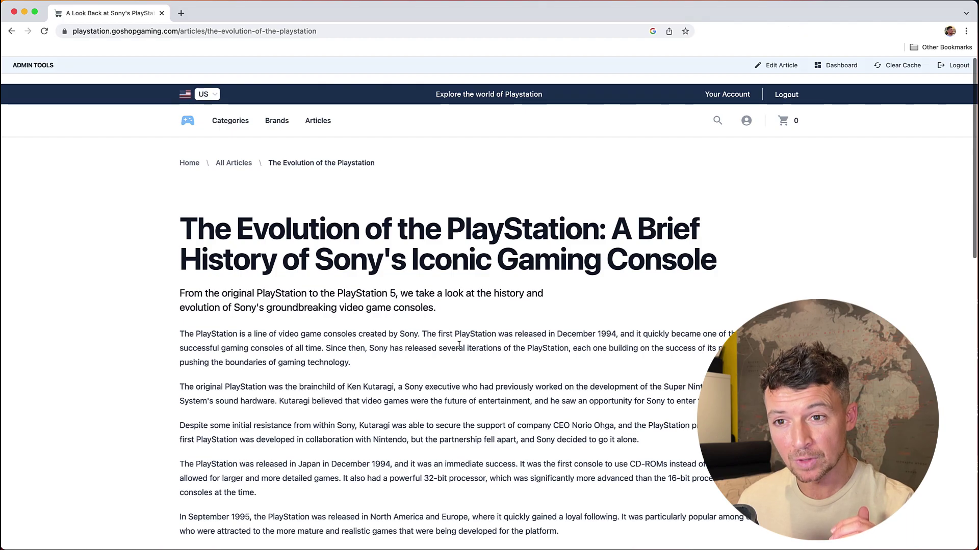
pyautogui.scroll(-3, 556, 454)
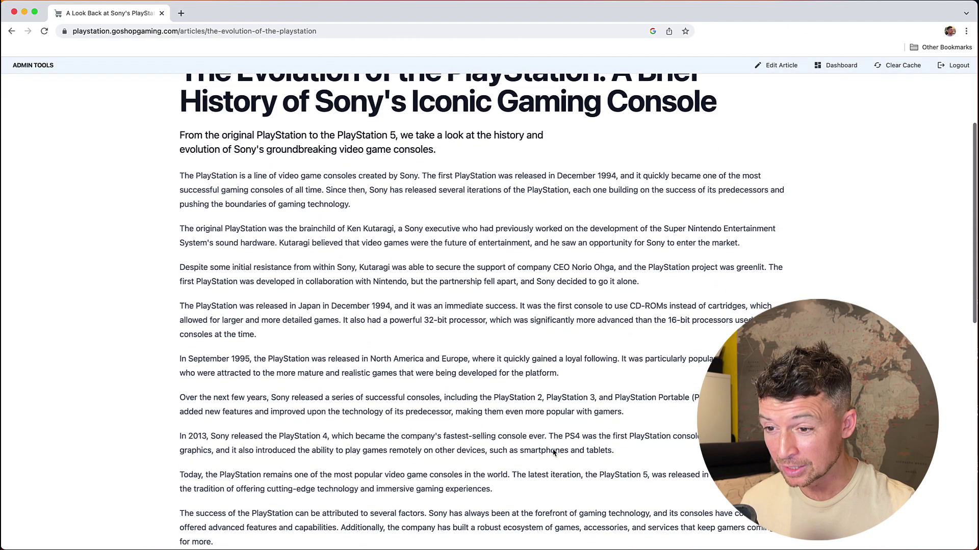
pyautogui.scroll(-8, 554, 453)
pyautogui.scroll(5, 412, 343)
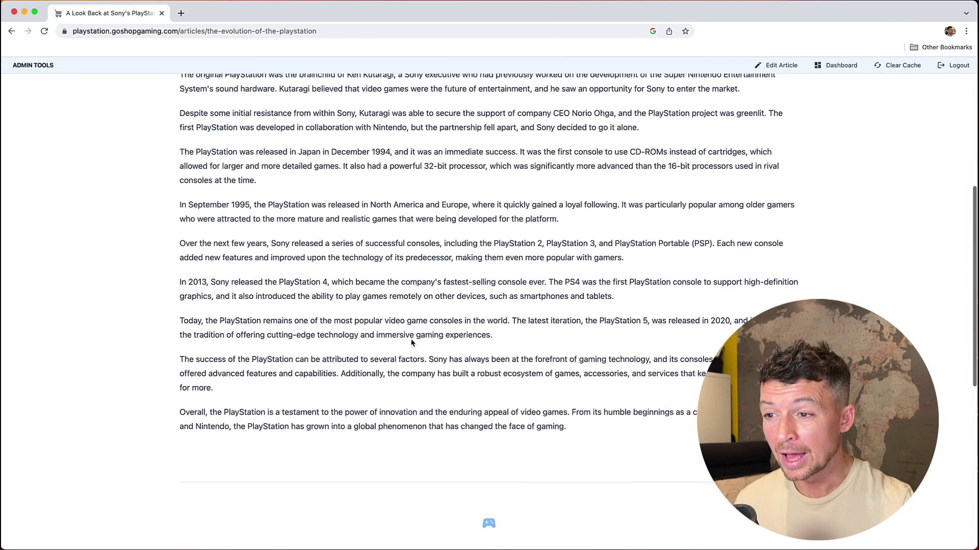
pyautogui.scroll(6, 412, 343)
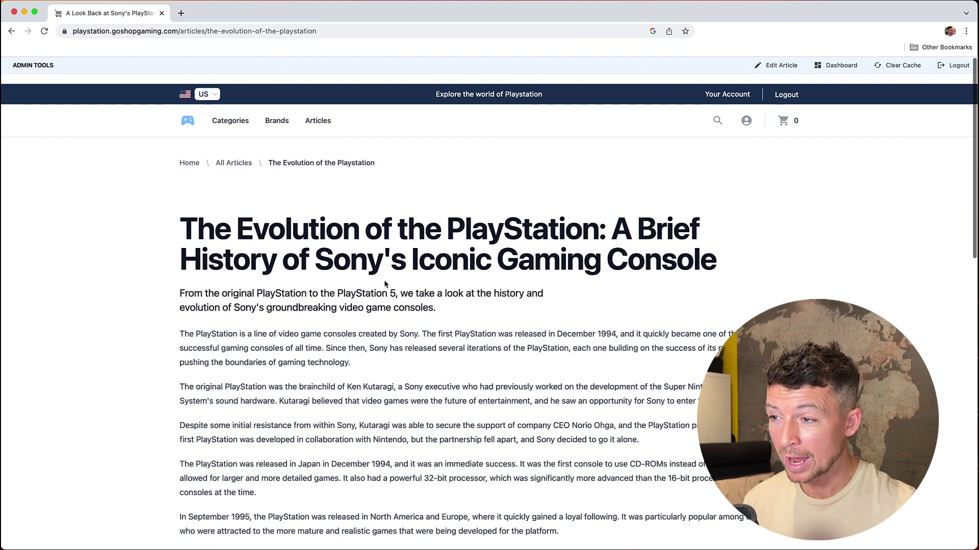
# Go to the admin Dashboard and open Article Generator under AI Robot in the sidebar.
pyautogui.scroll(-1, 837, 70)
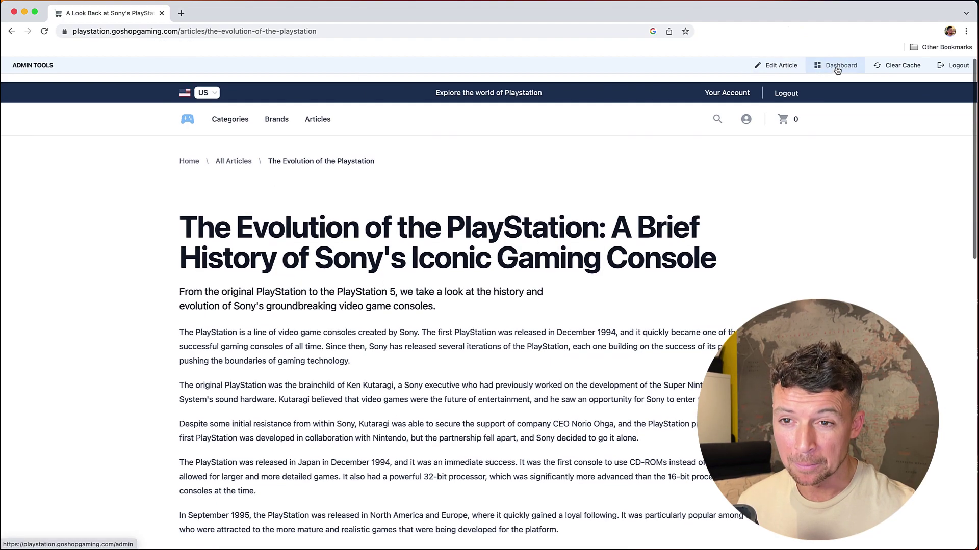
pyautogui.click(837, 68)
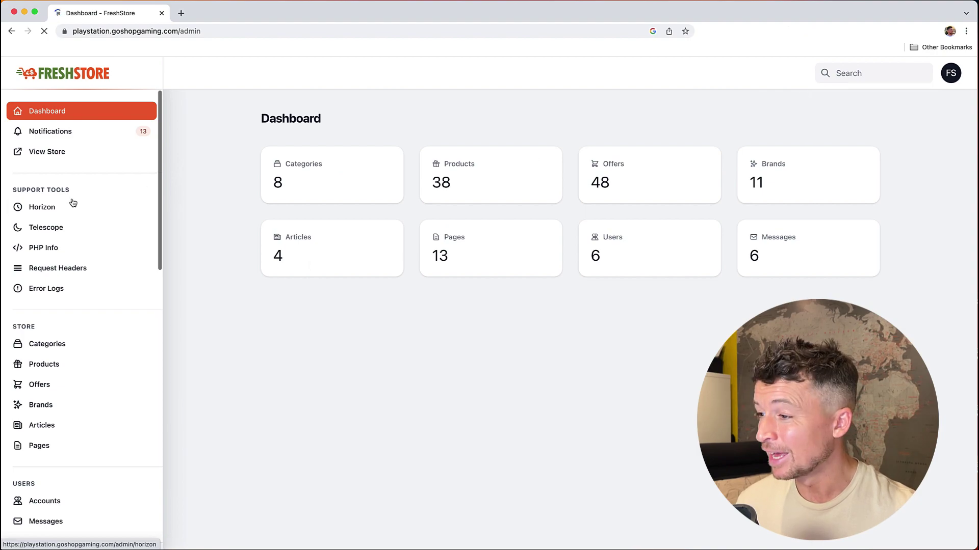
pyautogui.scroll(-12, 74, 216)
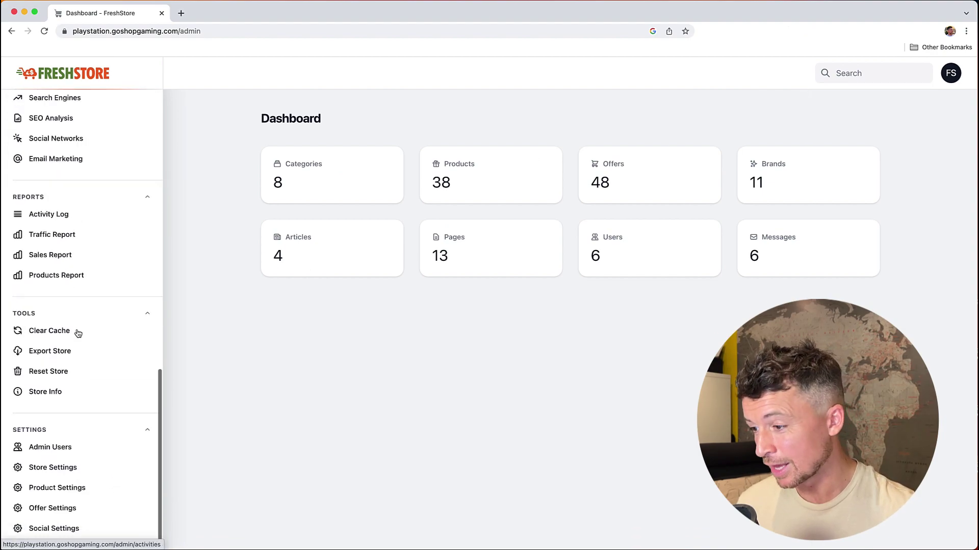
pyautogui.scroll(10, 72, 361)
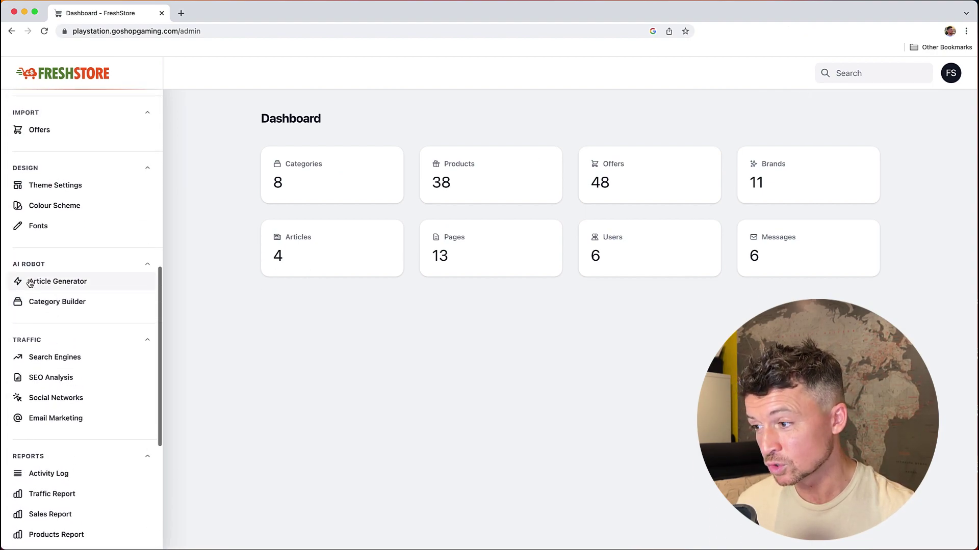
pyautogui.click(29, 284)
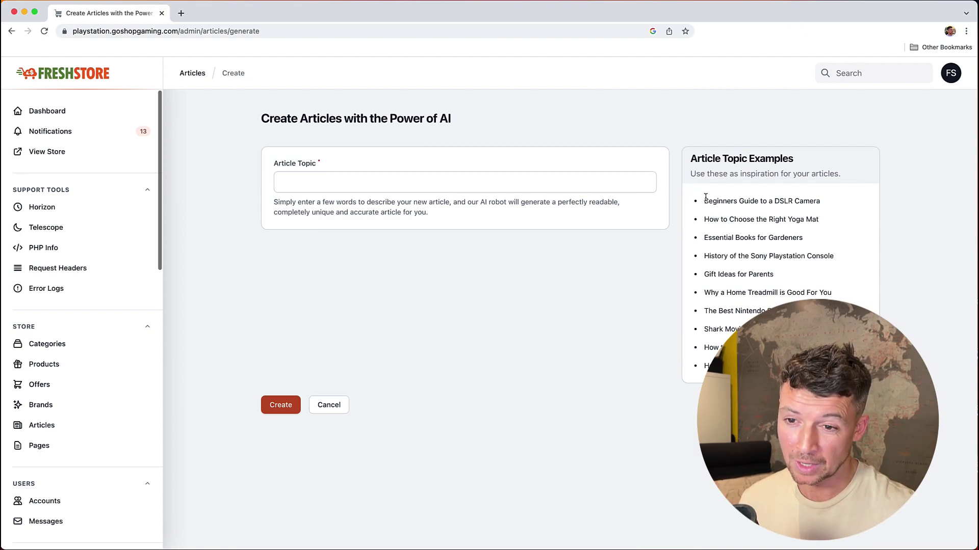
# Highlight example topics such as Essential Books for Gardeners and History of the Sony Playstation Console.
pyautogui.moveTo(704, 237); pyautogui.dragTo(803, 238)
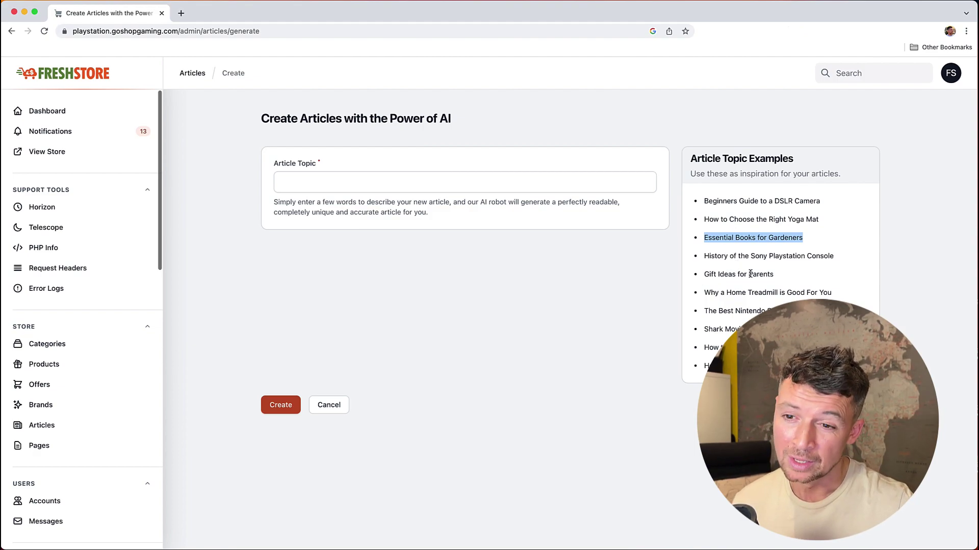
pyautogui.tripleClick(755, 256)
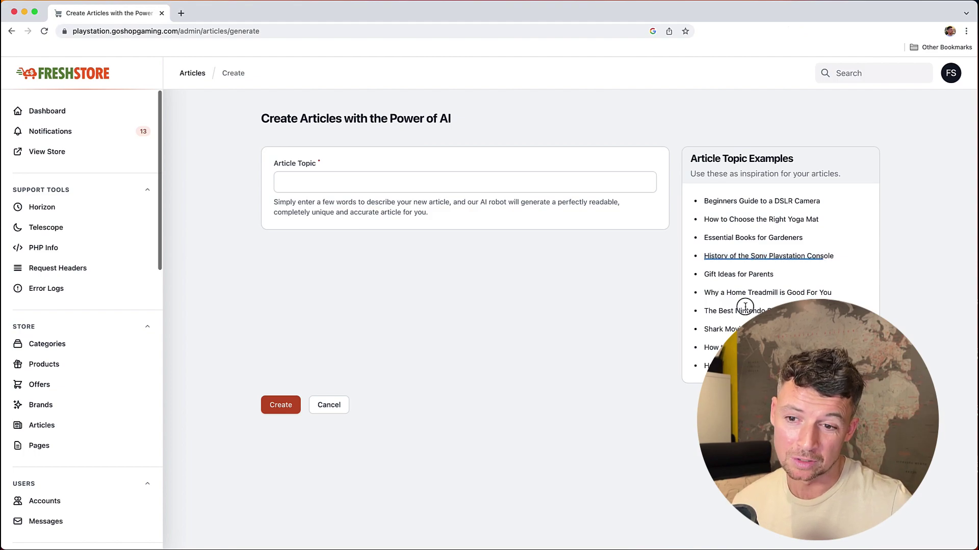
pyautogui.doubleClick(749, 311)
pyautogui.click(739, 288)
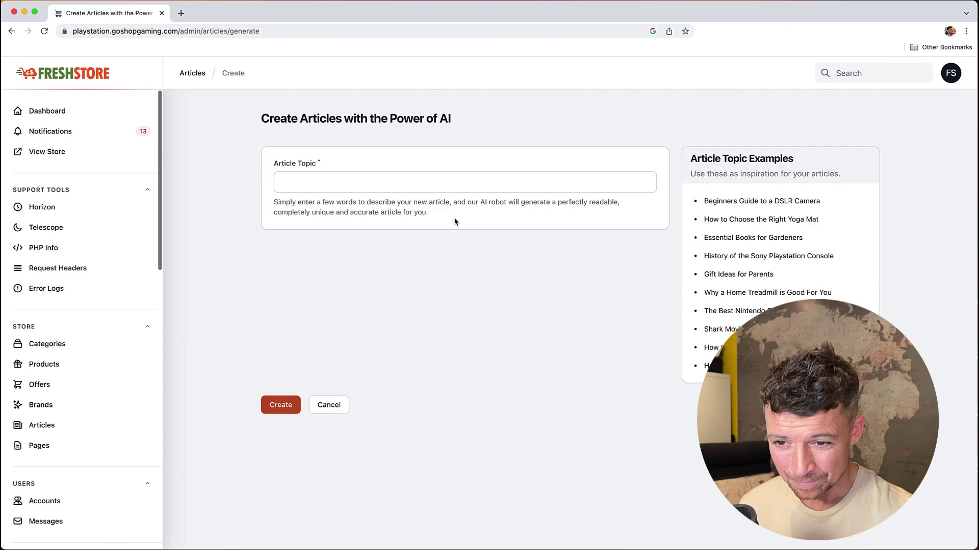
# Enter the topic 'The Playstation 5 Controller', correcting the mistyped 4 to 5.
pyautogui.click(389, 186)
pyautogui.write('The Playstation 4')
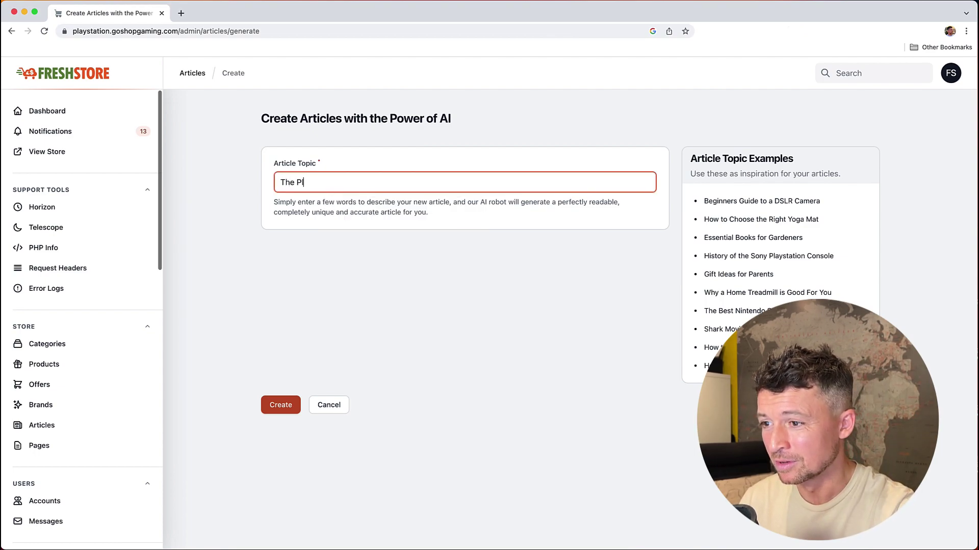
pyautogui.press('BackSpace')
pyautogui.press('BackSpace')
pyautogui.write('5')
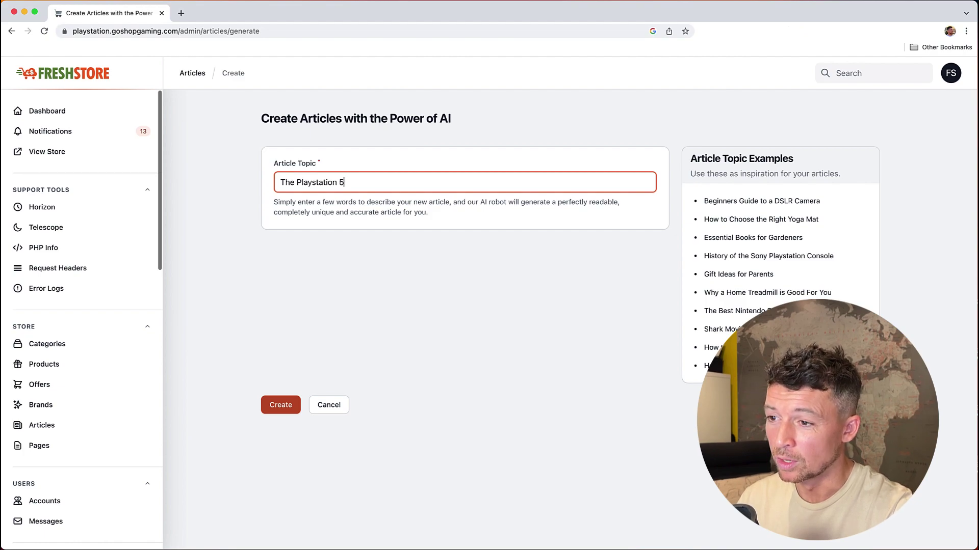
pyautogui.write(' Controller')
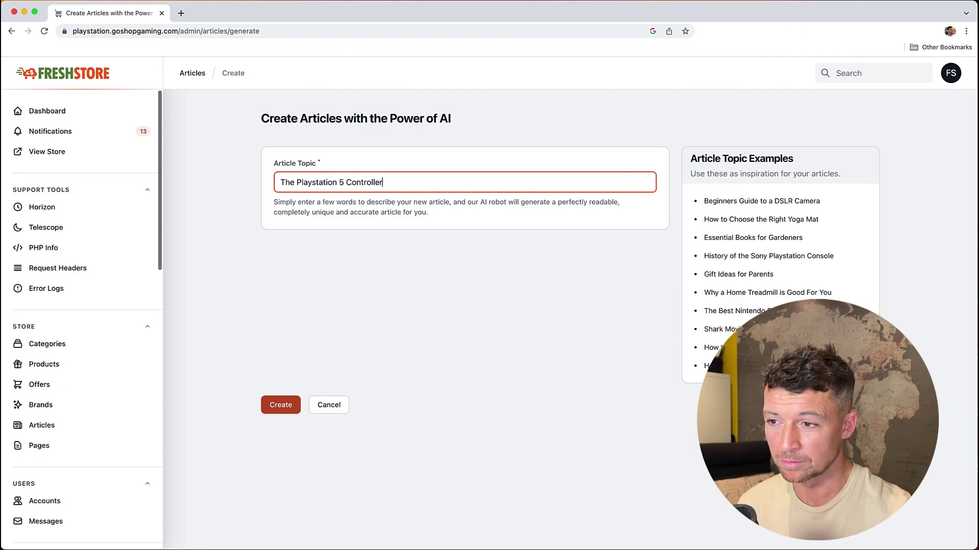
# Change the topic to 'About the Playstation 5 Controller' and generate the article with Create.
pyautogui.click(281, 182)
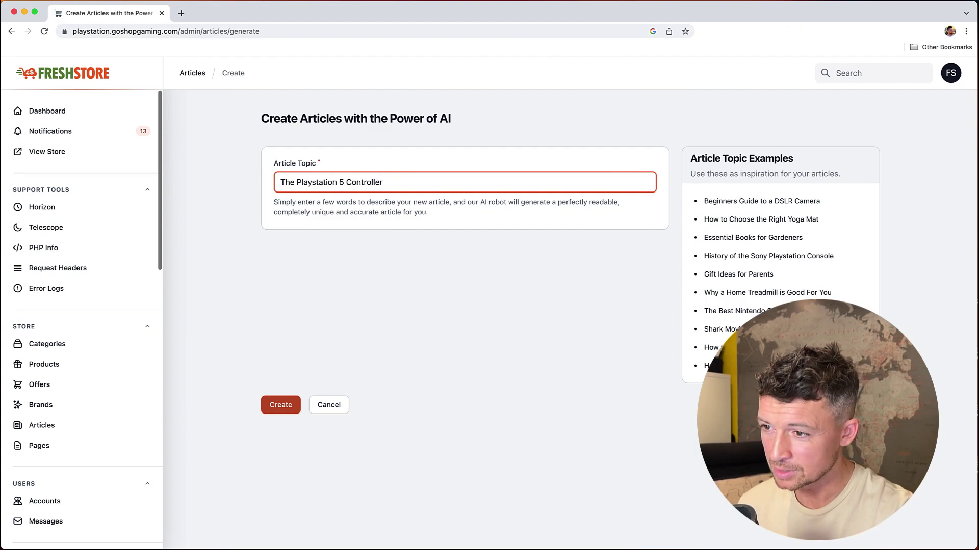
pyautogui.moveTo(280, 182); pyautogui.dragTo(285, 182)
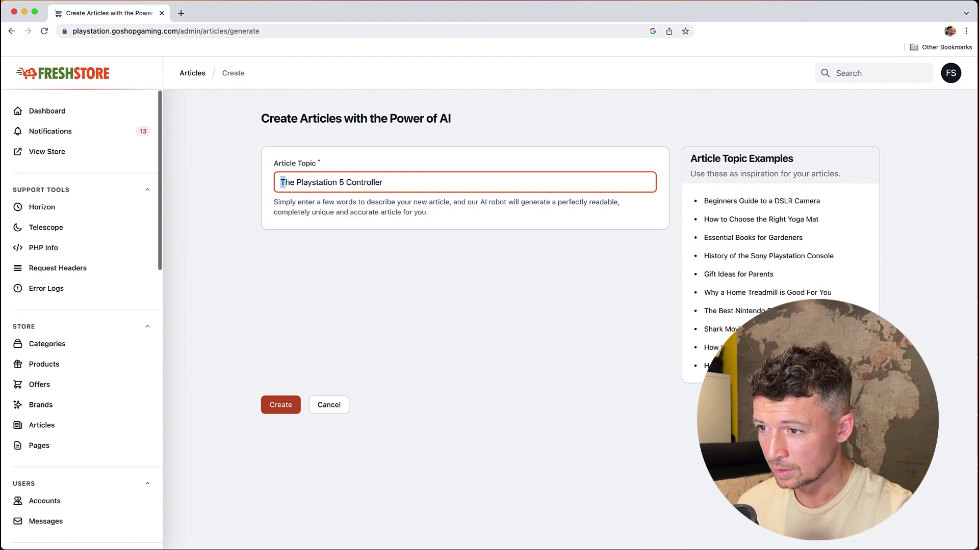
pyautogui.write('About t')
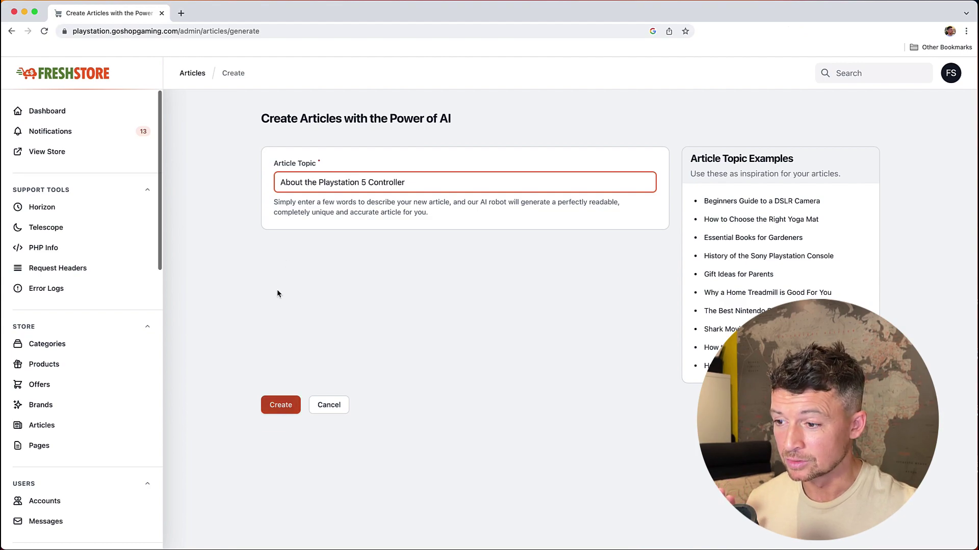
pyautogui.click(292, 405)
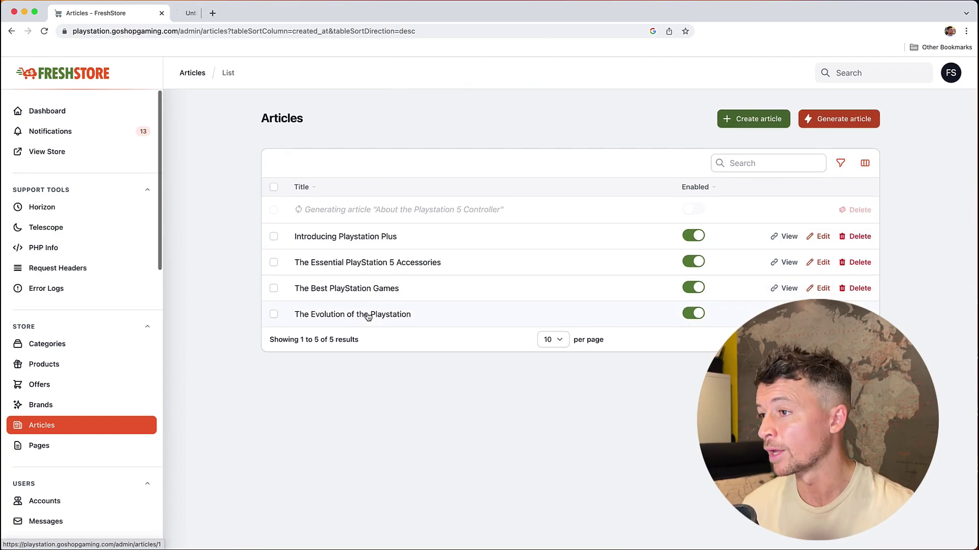
# Open 'The Evolution of the Playstation' from the Articles list while the PS5 article generates.
pyautogui.click(368, 315)
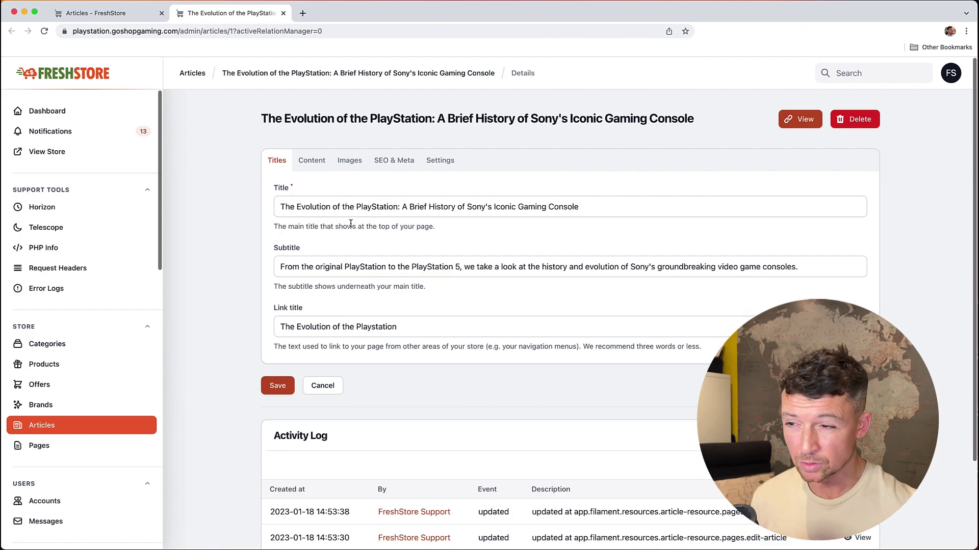
# Select the Evolution article's title and link title in the editor, then view it live.
pyautogui.moveTo(574, 209); pyautogui.dragTo(245, 203)
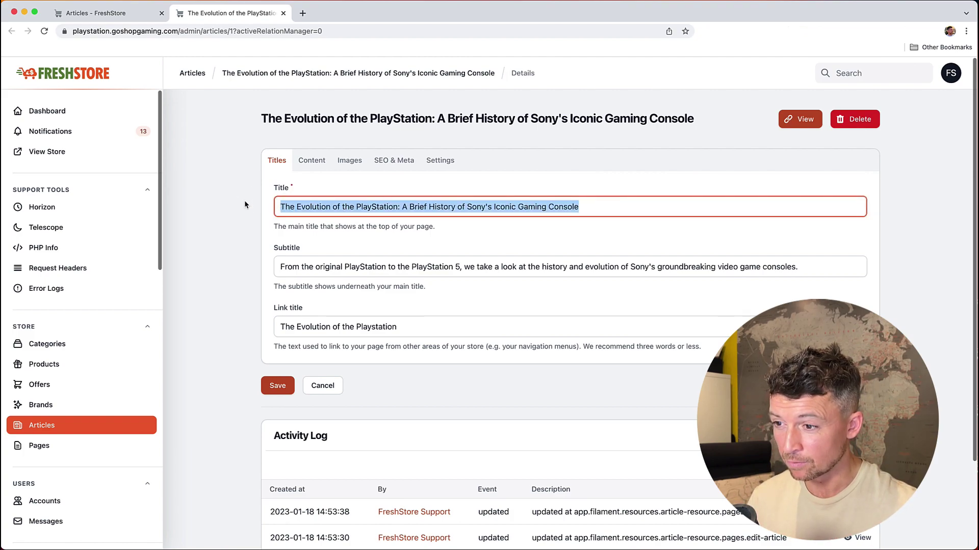
pyautogui.moveTo(422, 330); pyautogui.dragTo(295, 317)
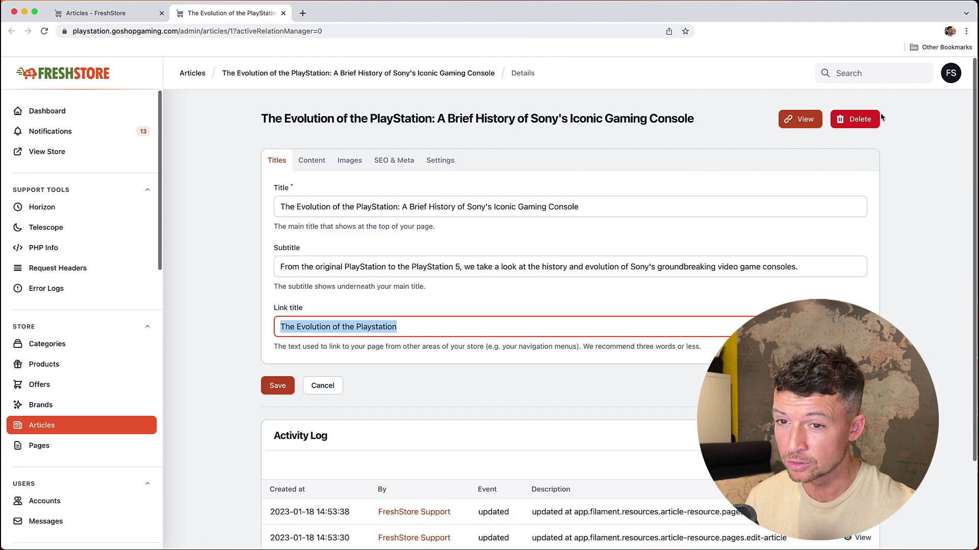
pyautogui.click(800, 119)
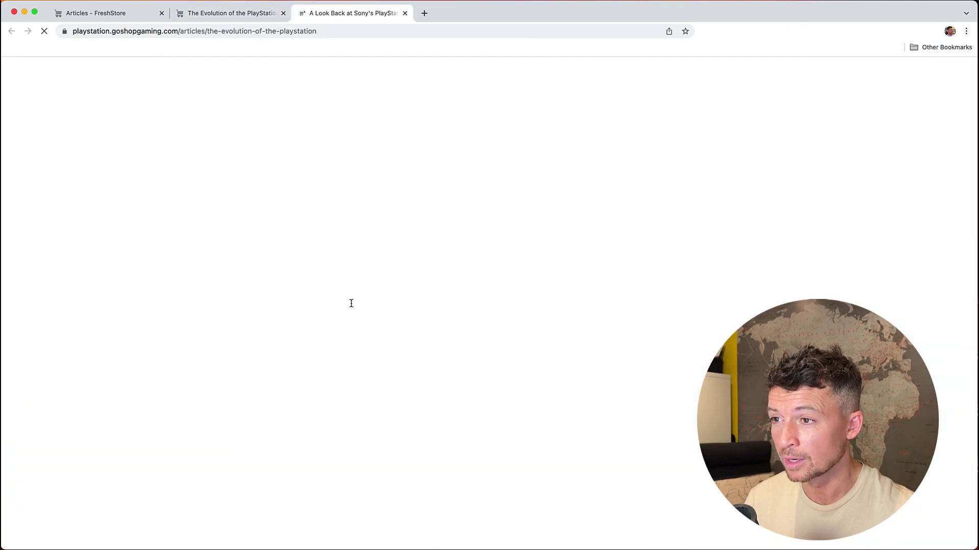
# Compare the live page's heading, subtitle and breadcrumb against the admin fields.
pyautogui.tripleClick(323, 238)
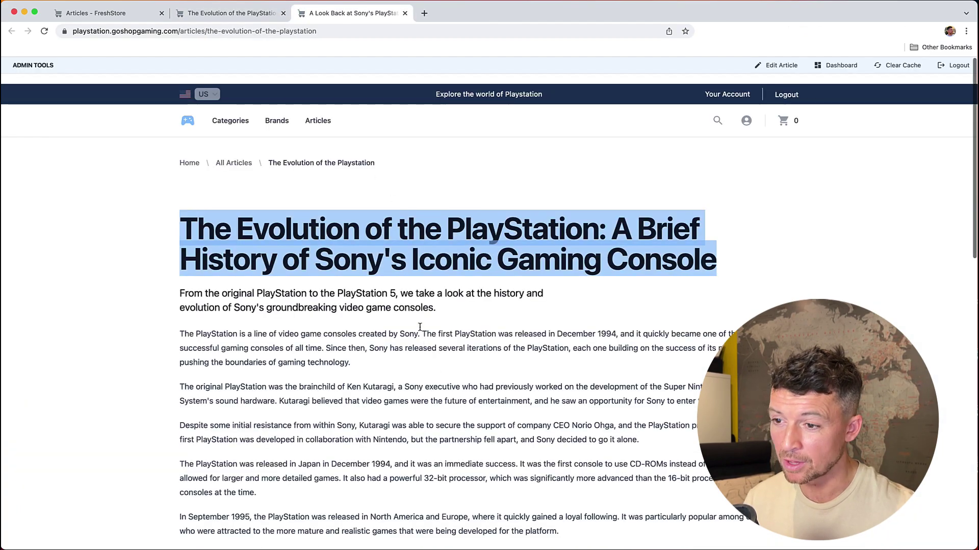
pyautogui.doubleClick(365, 295)
pyautogui.tripleClick(366, 295)
pyautogui.hotkey('ctrl', 'shift', 'Tab')
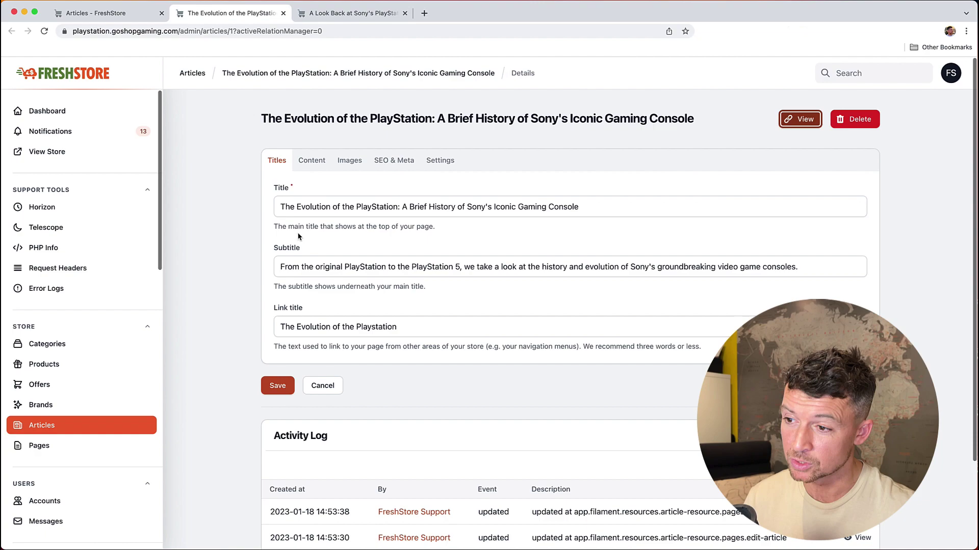
pyautogui.hotkey('ctrl', 'Tab')
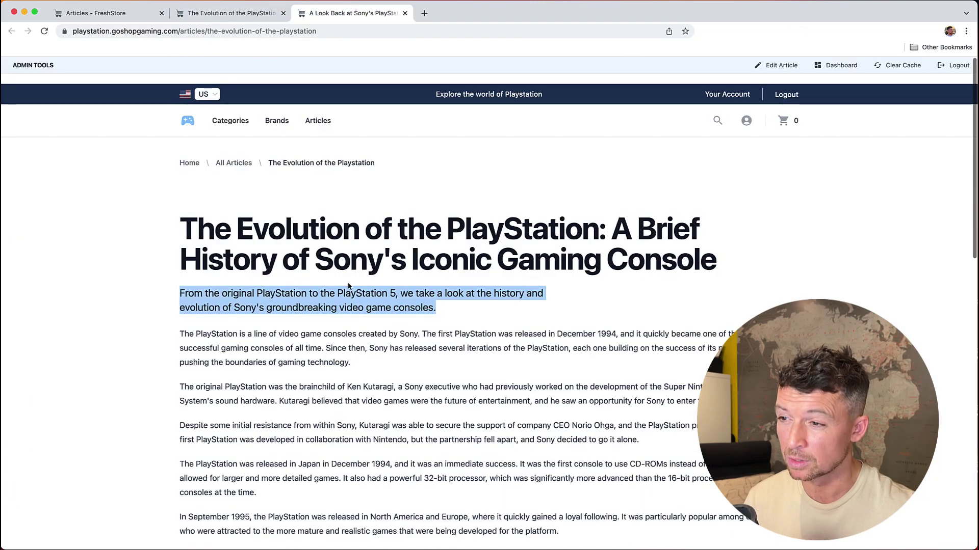
pyautogui.click(268, 164)
pyautogui.moveTo(269, 164); pyautogui.dragTo(375, 159)
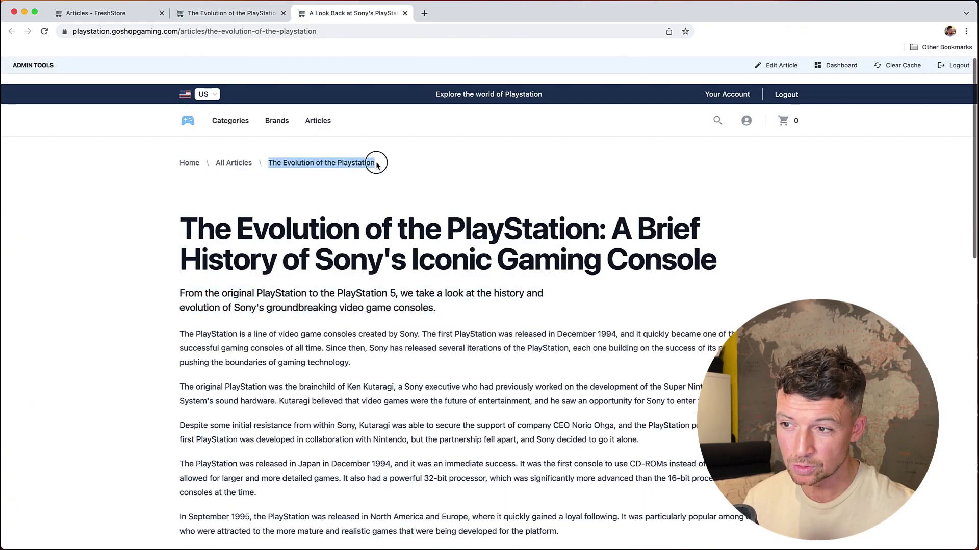
# Return to the admin editor and show the article's Content body text.
pyautogui.moveTo(324, 122)
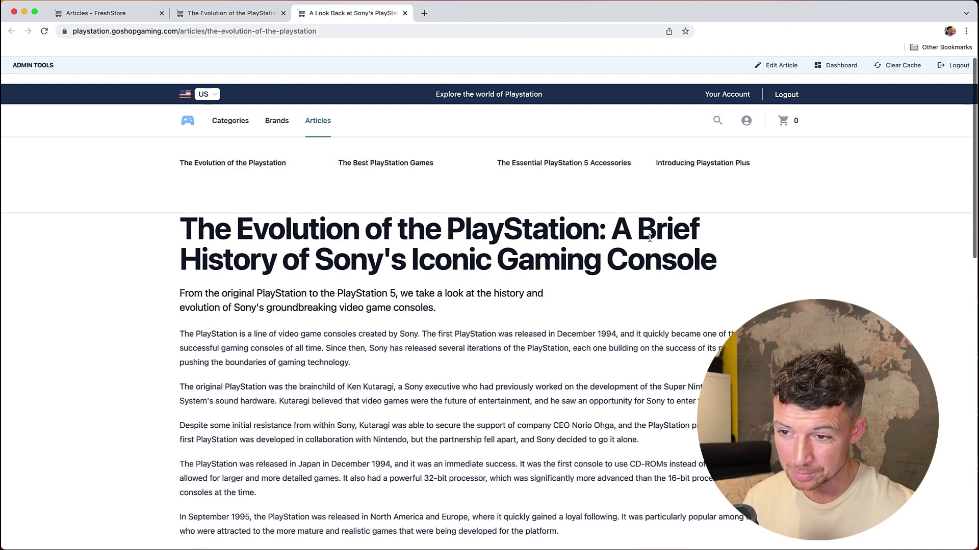
pyautogui.hotkey('ctrl', 'shift', 'Tab')
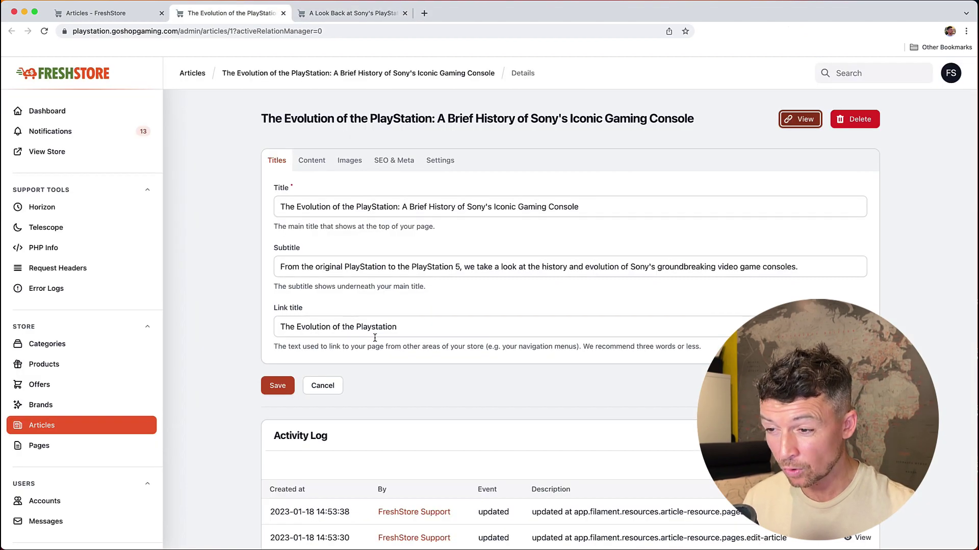
pyautogui.click(312, 162)
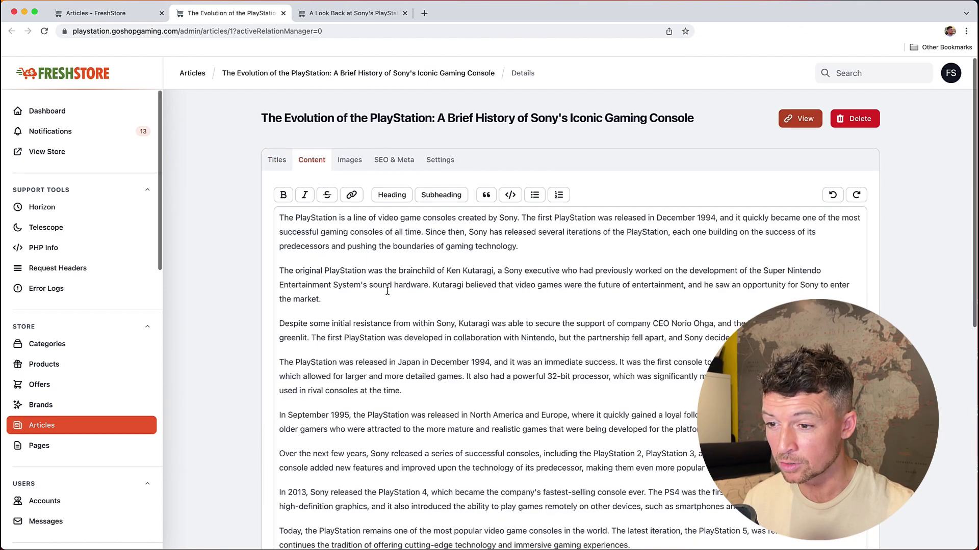
pyautogui.scroll(-10, 387, 291)
# Compare the SEO & Meta slug 'the-evolution-of-the-playstation' with the live page address.
pyautogui.scroll(12, 375, 171)
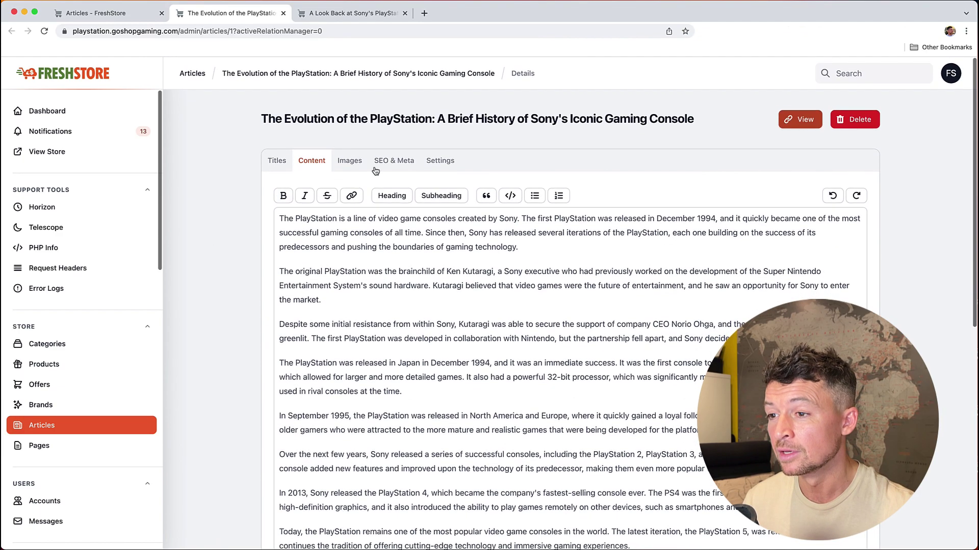
pyautogui.click(396, 160)
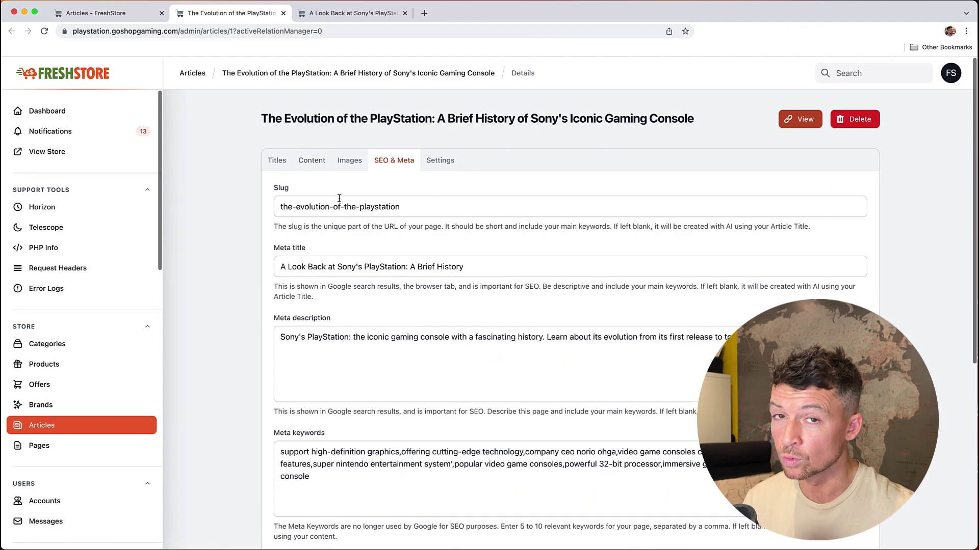
pyautogui.moveTo(413, 206); pyautogui.dragTo(240, 206)
pyautogui.hotkey('ctrl', 'Tab')
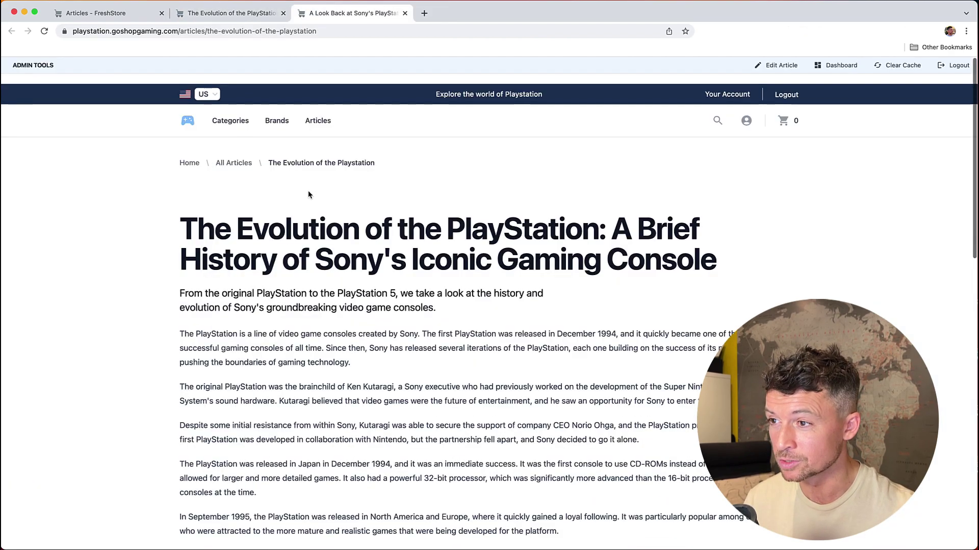
pyautogui.moveTo(207, 32); pyautogui.dragTo(472, 35)
pyautogui.hotkey('ctrl', 'shift', 'Tab')
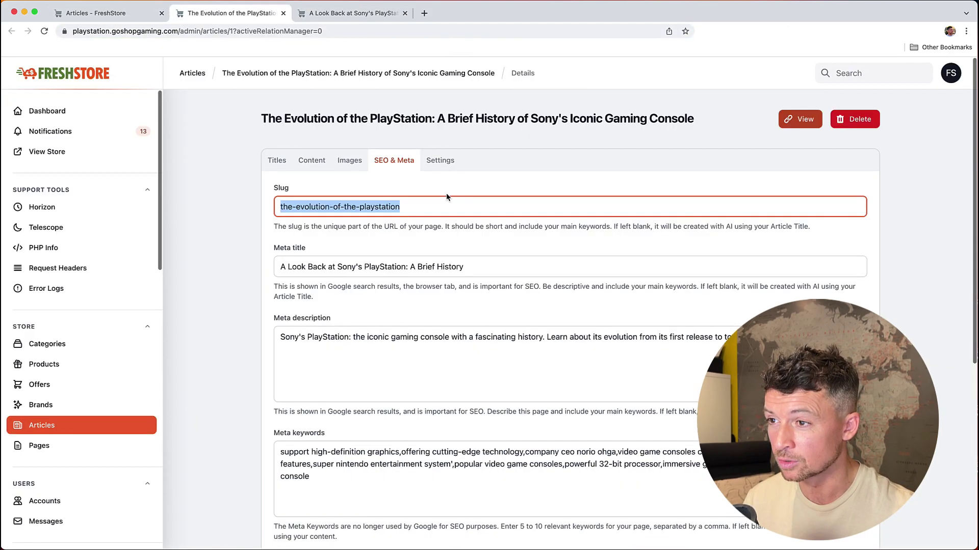
pyautogui.hotkey('ctrl', 'Tab')
pyautogui.hotkey('ctrl', 'shift', 'Tab')
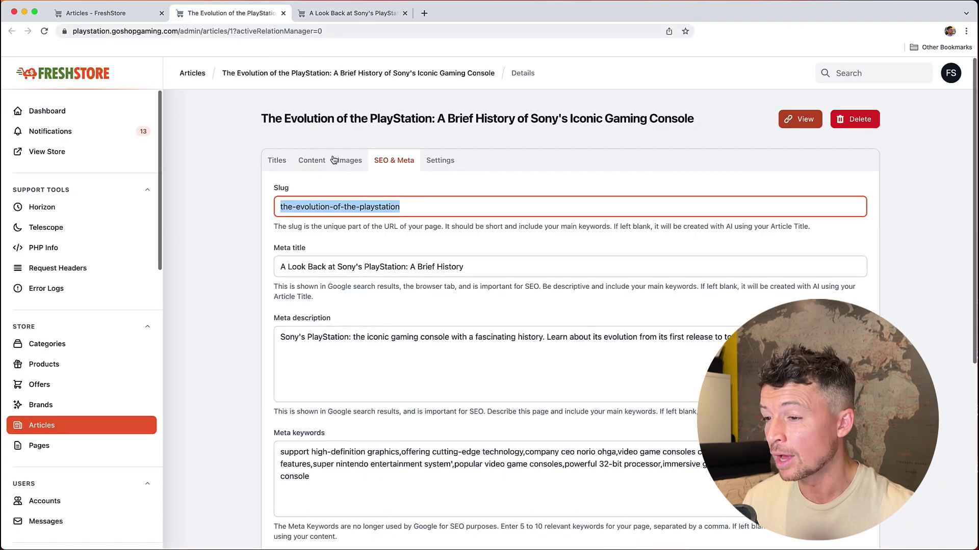
# Check the meta title against the live page and review the meta description.
pyautogui.click(332, 266)
pyautogui.hotkey('ctrl', 'Tab')
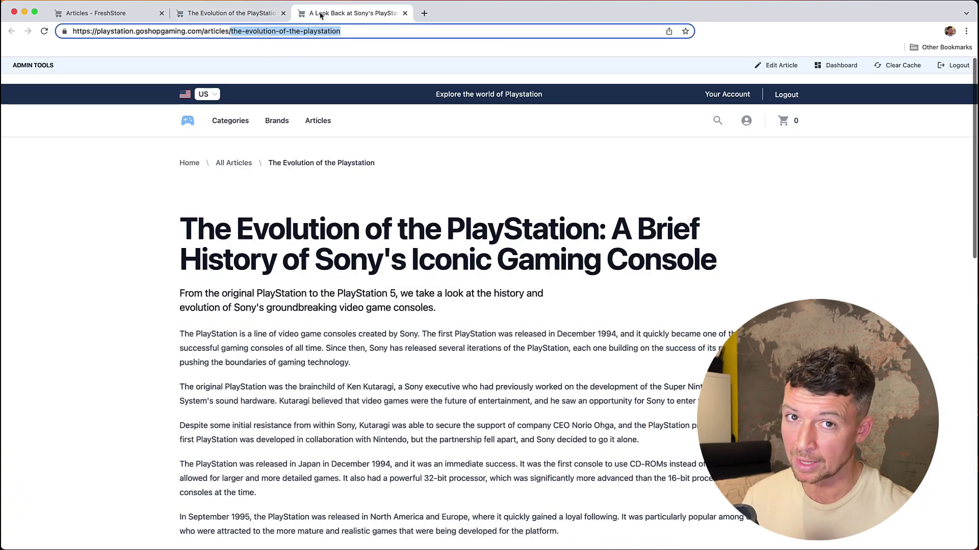
pyautogui.hotkey('ctrl', 'shift', 'Tab')
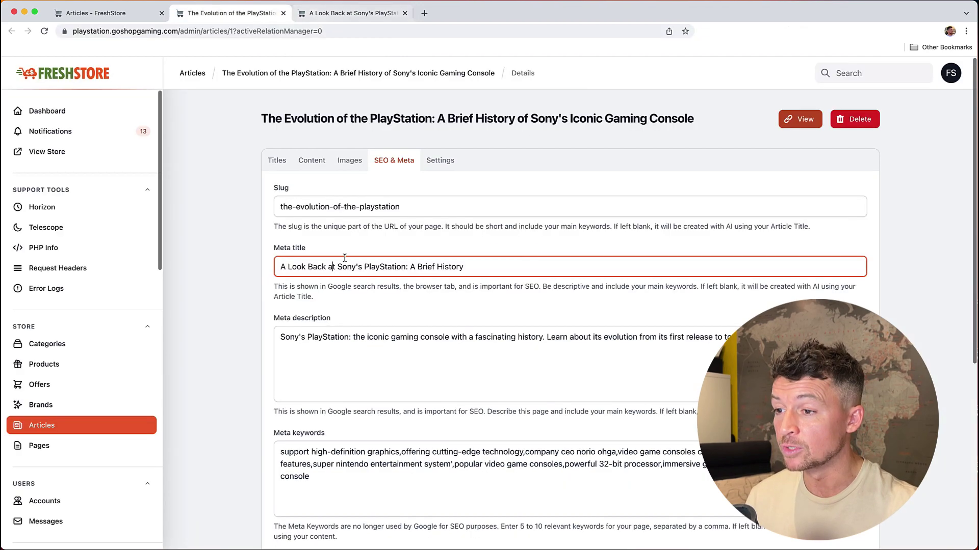
pyautogui.scroll(-1, 374, 337)
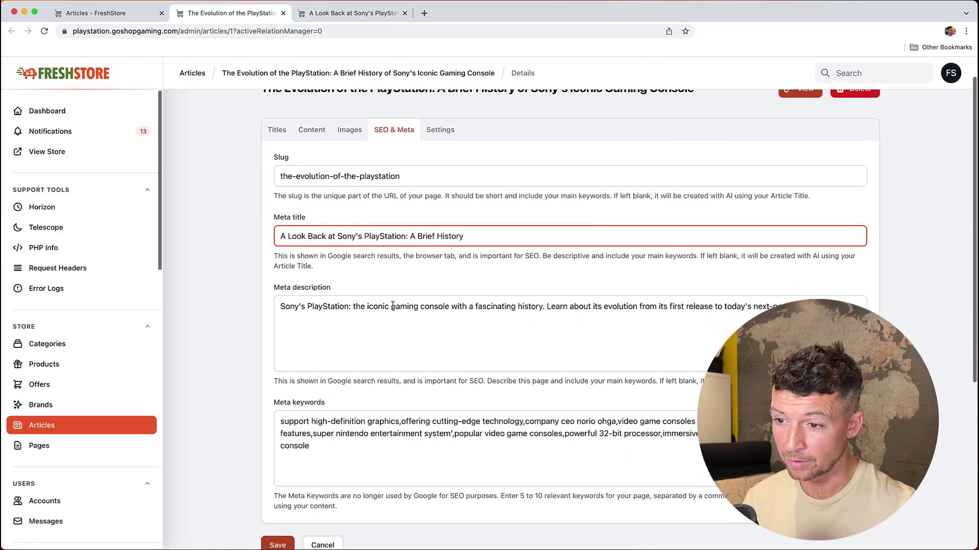
pyautogui.tripleClick(407, 315)
pyautogui.scroll(-3, 461, 421)
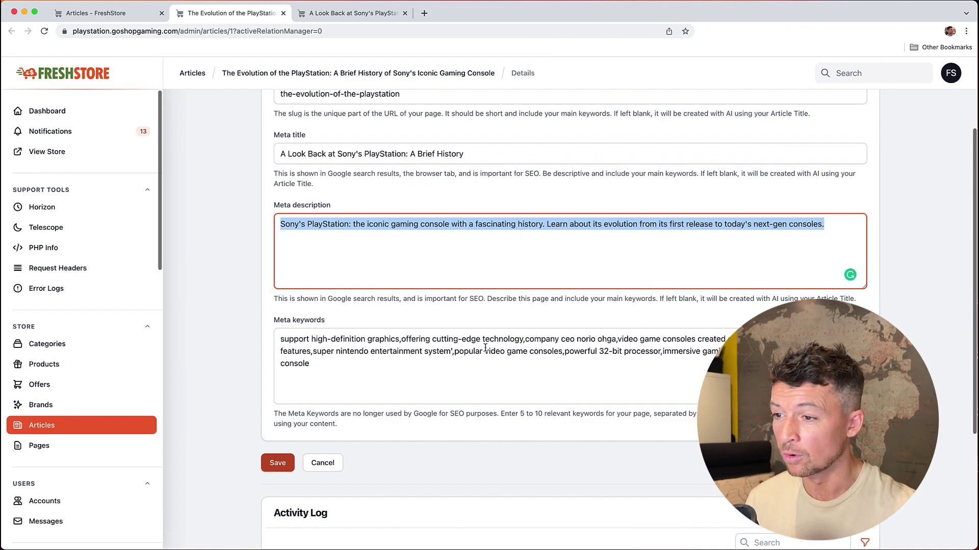
pyautogui.scroll(5, 482, 347)
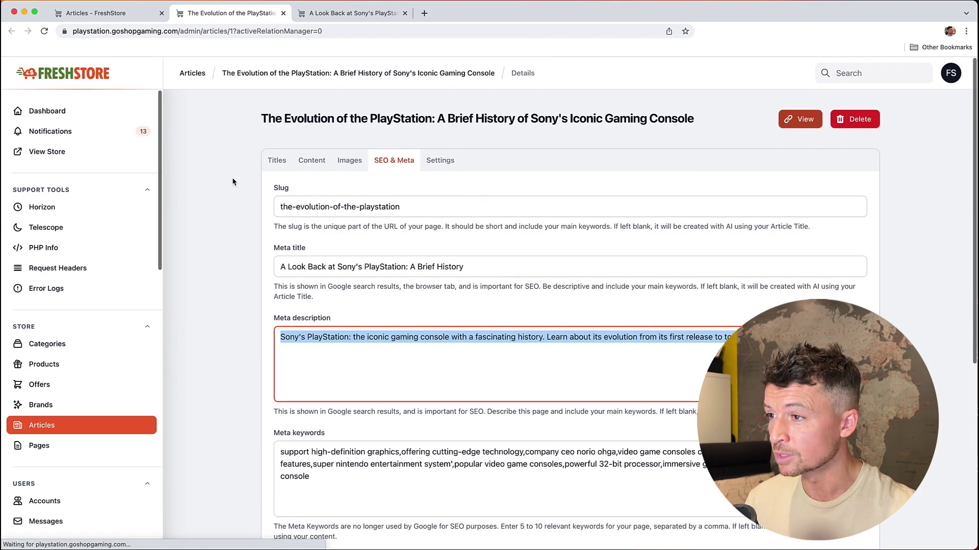
pyautogui.hotkey('ctrl', 'shift', 'Tab')
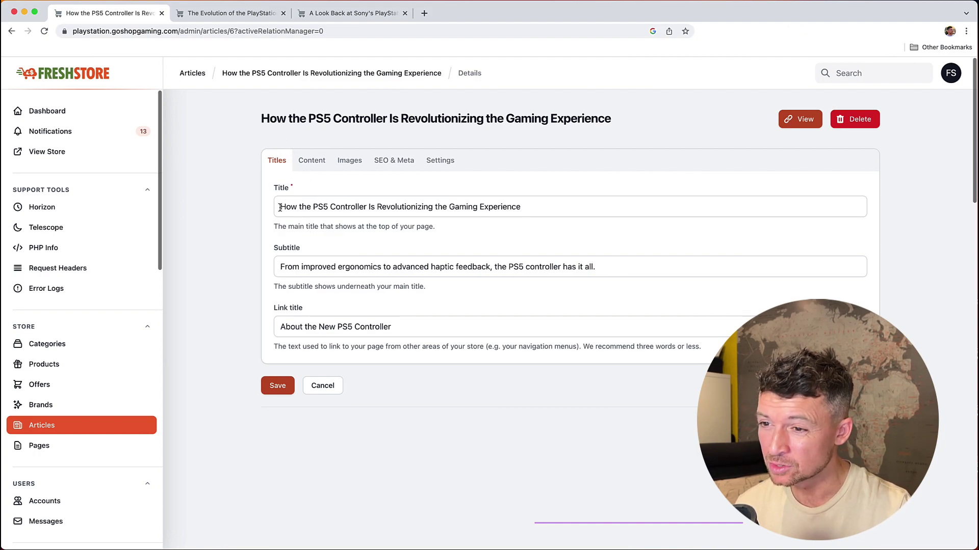
# Review the PS5 article's title and its subtitle 'From improved ergonomics to advanced haptic feedback…'.
pyautogui.click(553, 212)
pyautogui.press('super+a')
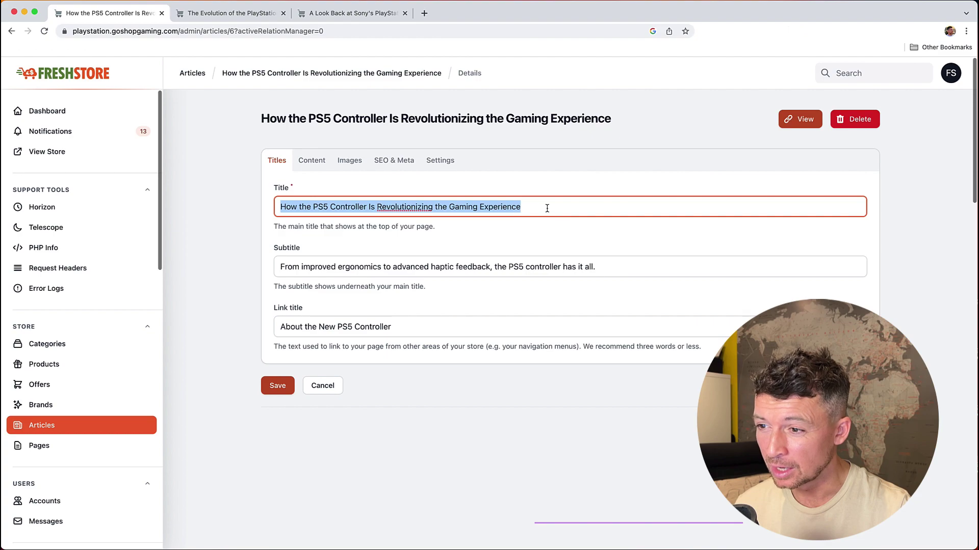
pyautogui.click(334, 208)
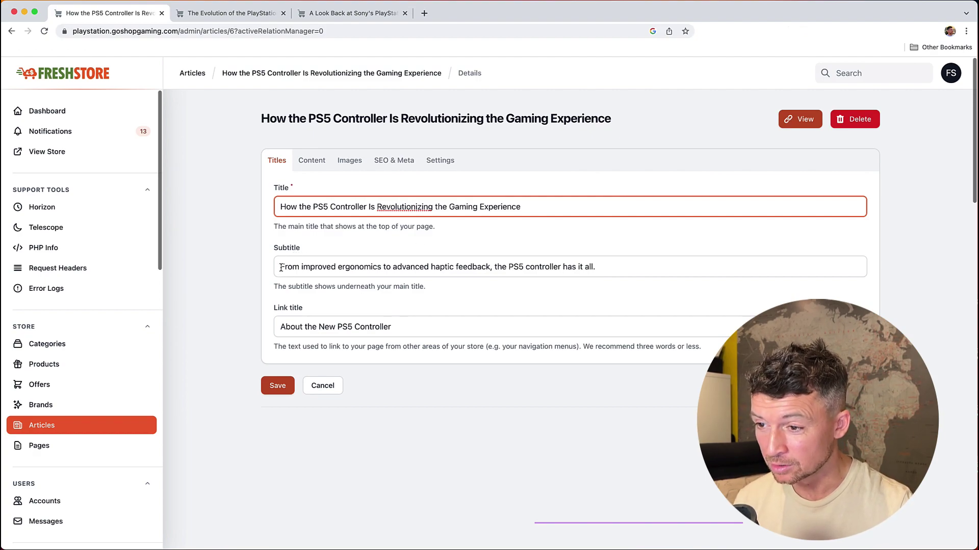
pyautogui.moveTo(281, 267); pyautogui.dragTo(449, 268)
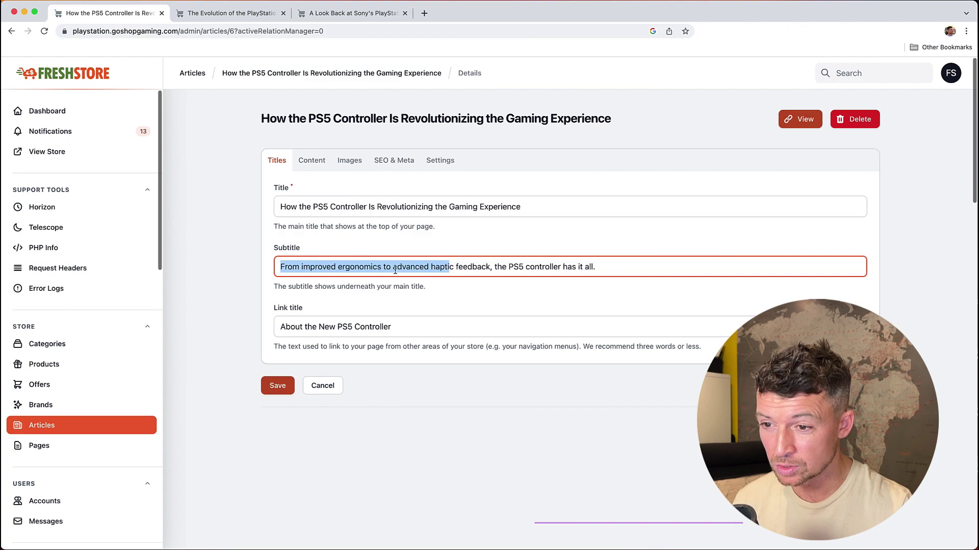
pyautogui.click(495, 268)
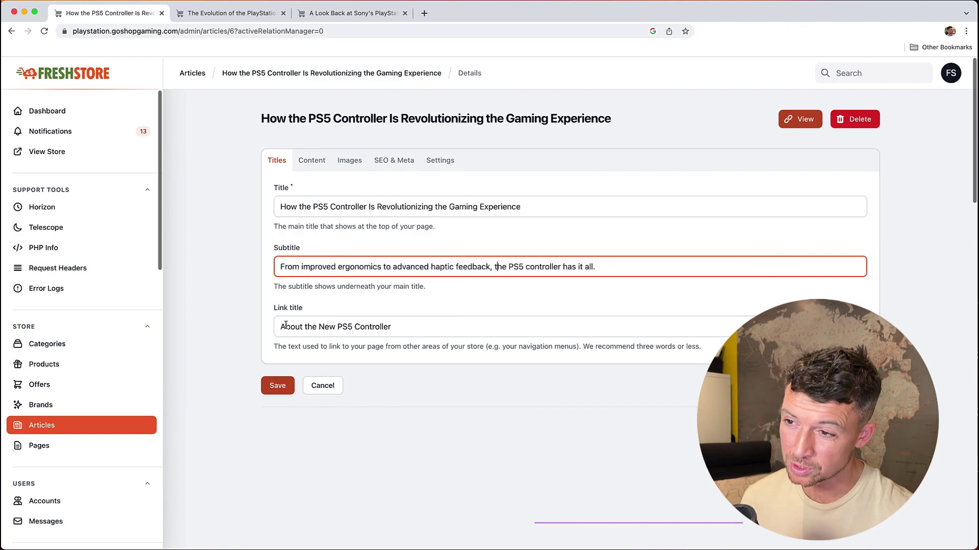
# Read the PS5 article body from haptics and adaptive triggers down to the $69.99 Price Tag section.
pyautogui.click(311, 160)
pyautogui.scroll(-1, 531, 315)
pyautogui.scroll(-2, 531, 316)
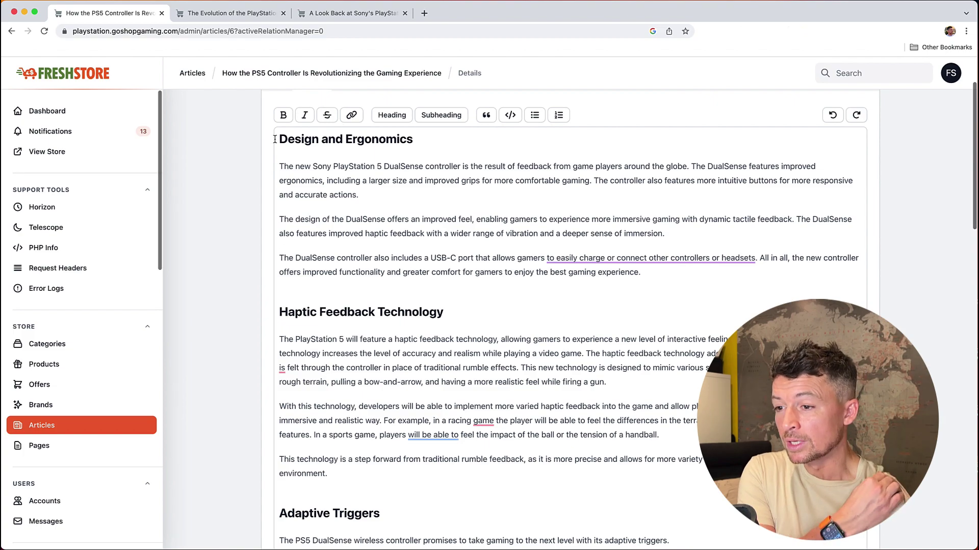
pyautogui.scroll(-1, 438, 283)
pyautogui.scroll(1, 439, 283)
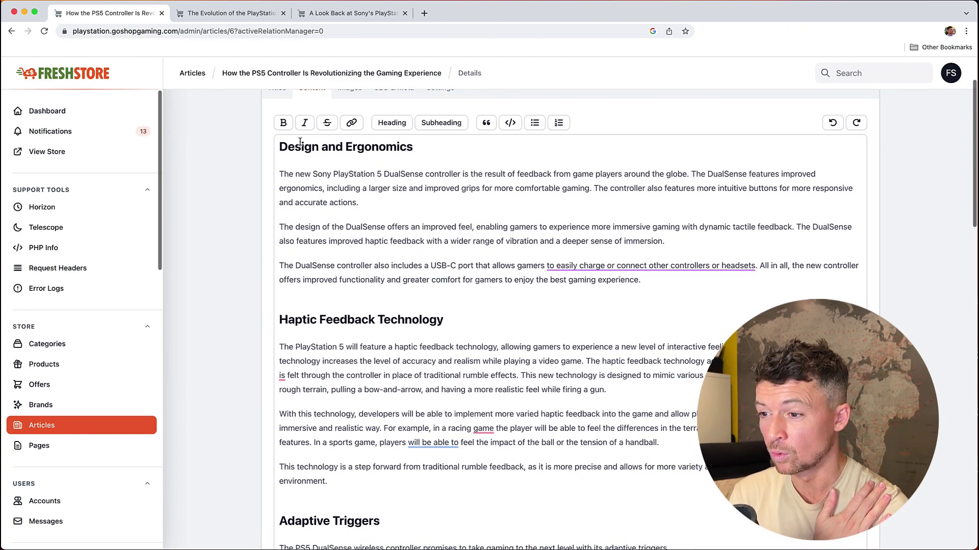
pyautogui.scroll(-2, 360, 232)
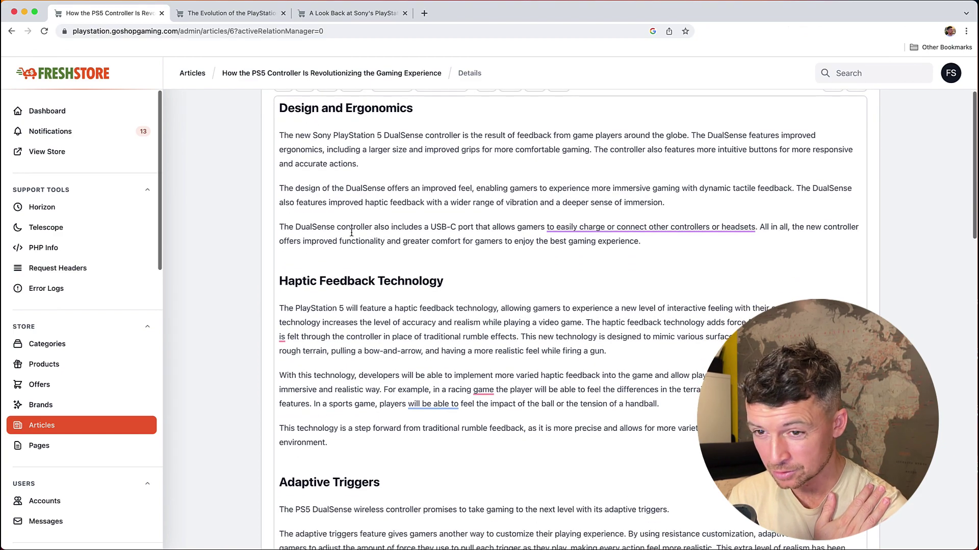
pyautogui.scroll(-2, 357, 251)
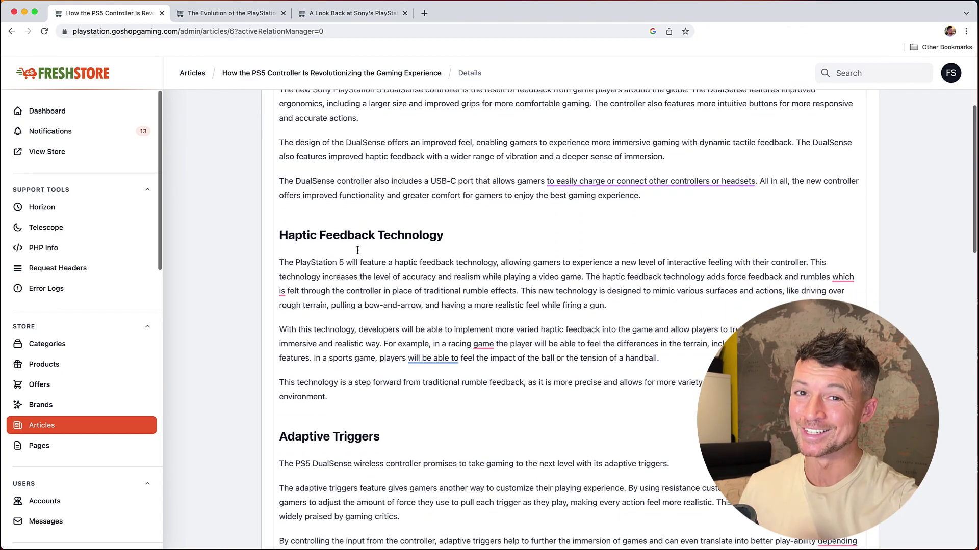
pyautogui.scroll(-2, 363, 238)
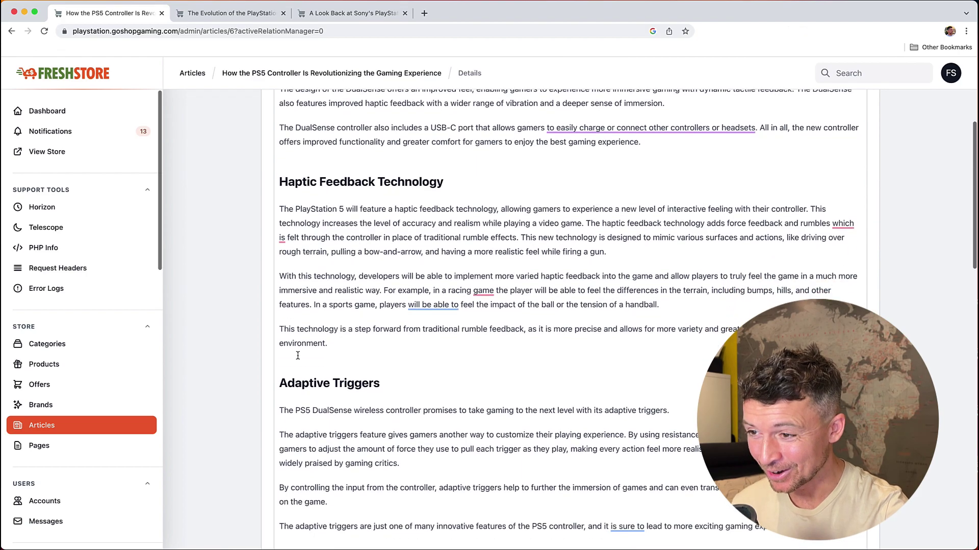
pyautogui.scroll(-6, 431, 271)
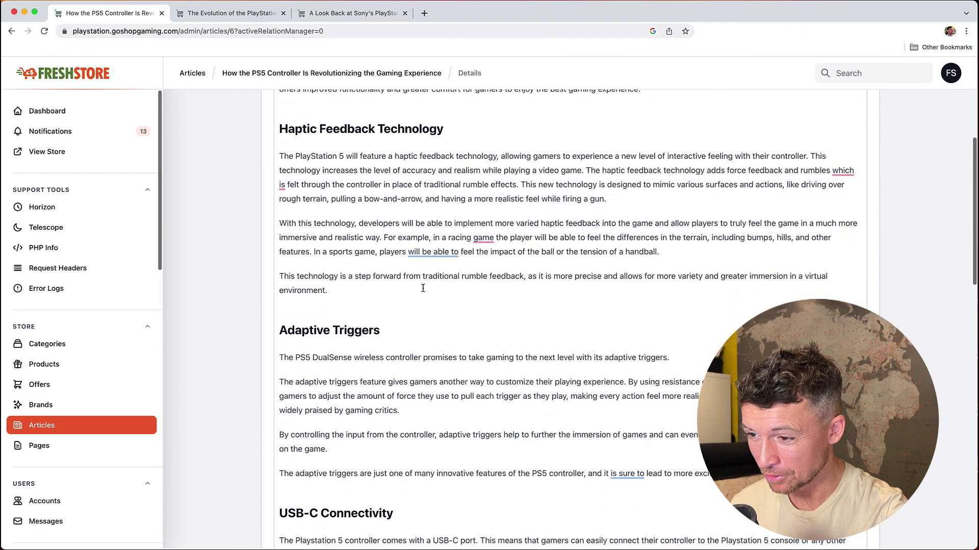
pyautogui.scroll(-10, 376, 344)
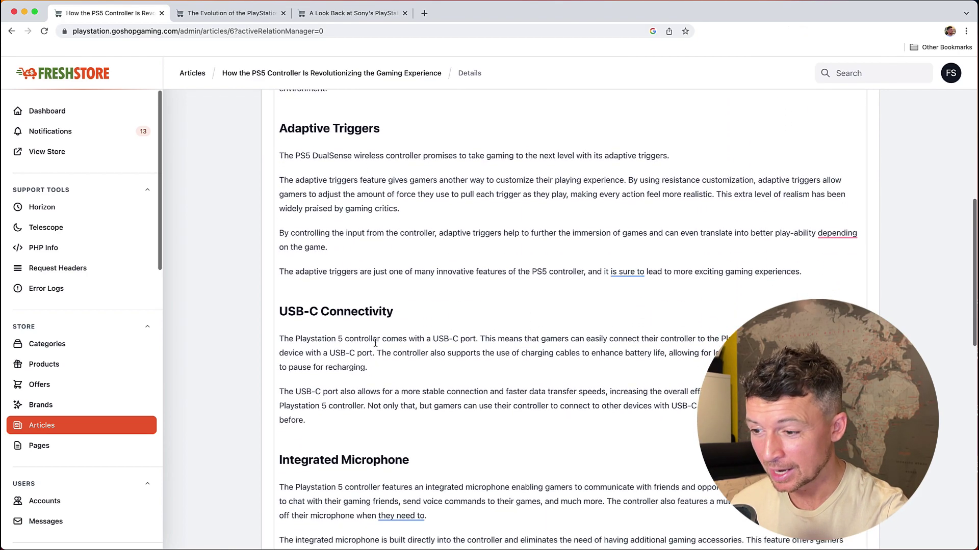
pyautogui.scroll(-14, 408, 369)
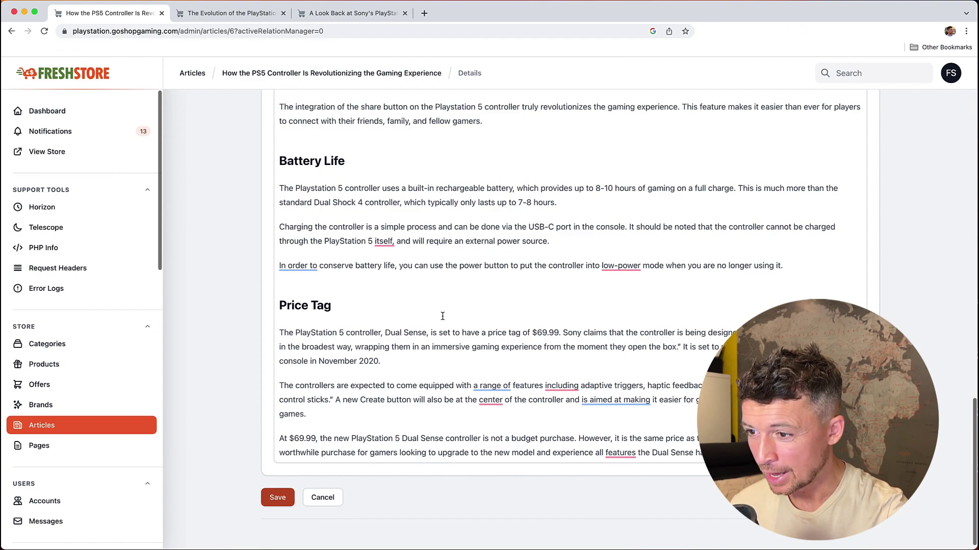
pyautogui.scroll(-1, 458, 331)
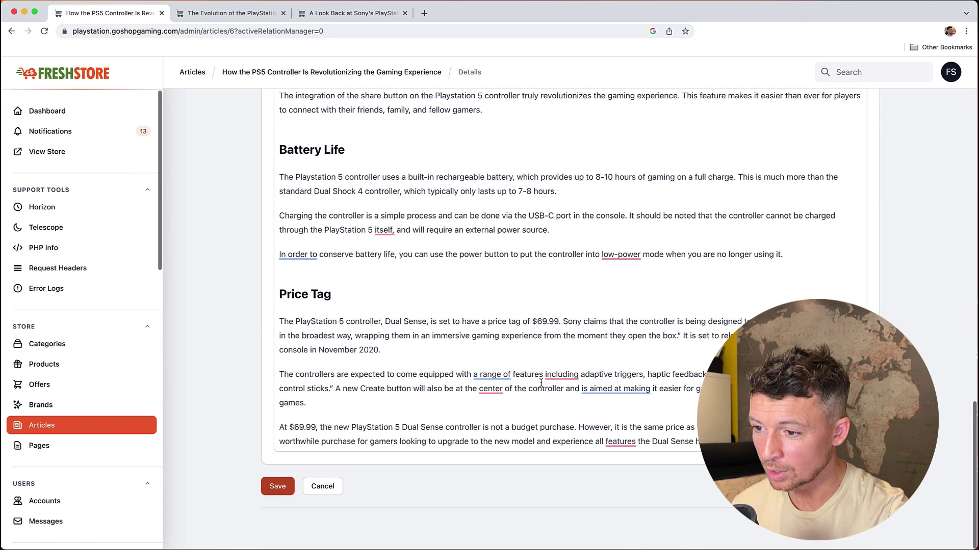
pyautogui.click(422, 317)
pyautogui.click(721, 336)
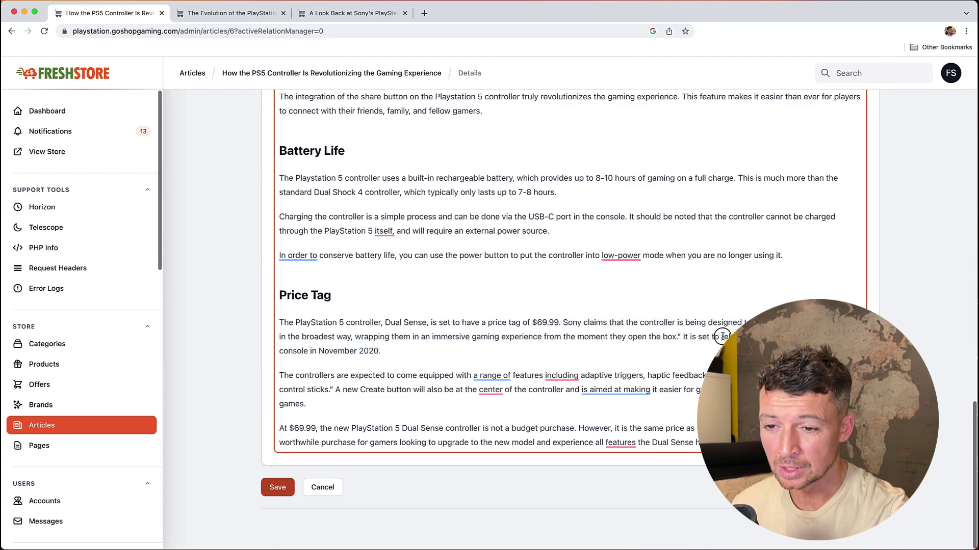
pyautogui.moveTo(722, 336); pyautogui.dragTo(683, 339)
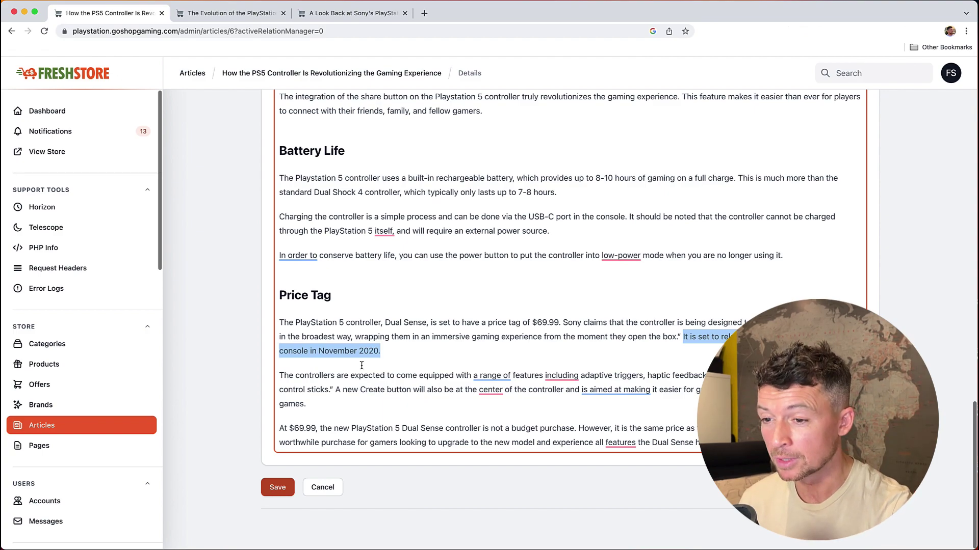
pyautogui.click(677, 339)
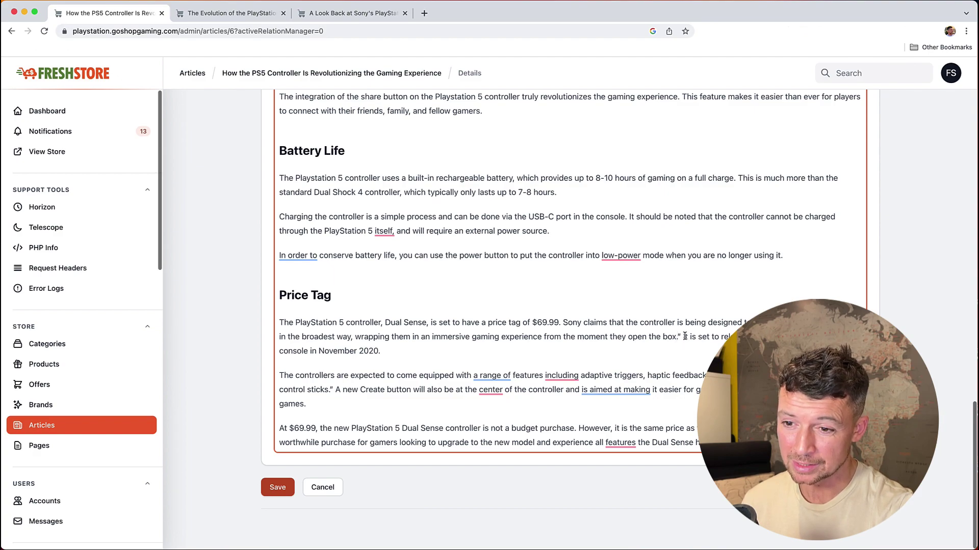
pyautogui.moveTo(683, 336); pyautogui.dragTo(687, 345)
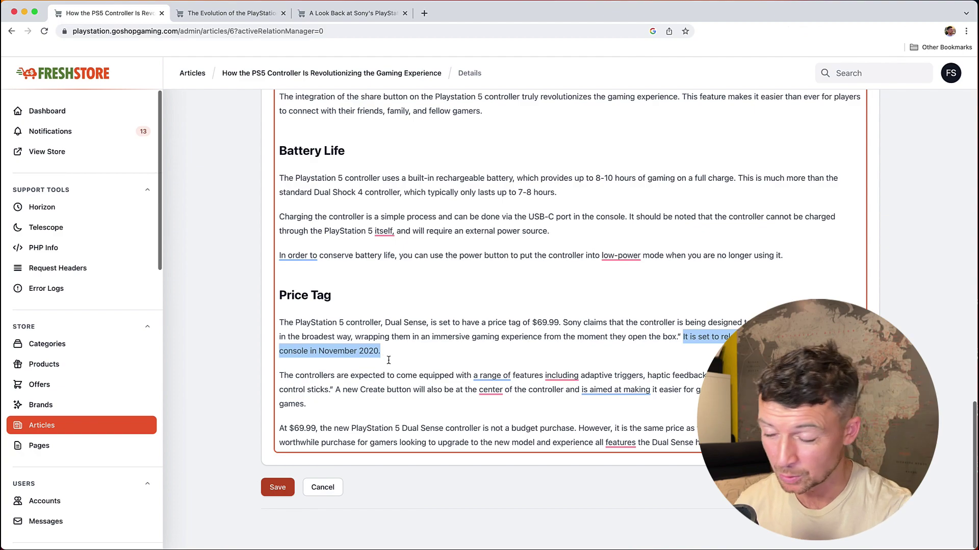
pyautogui.click(410, 353)
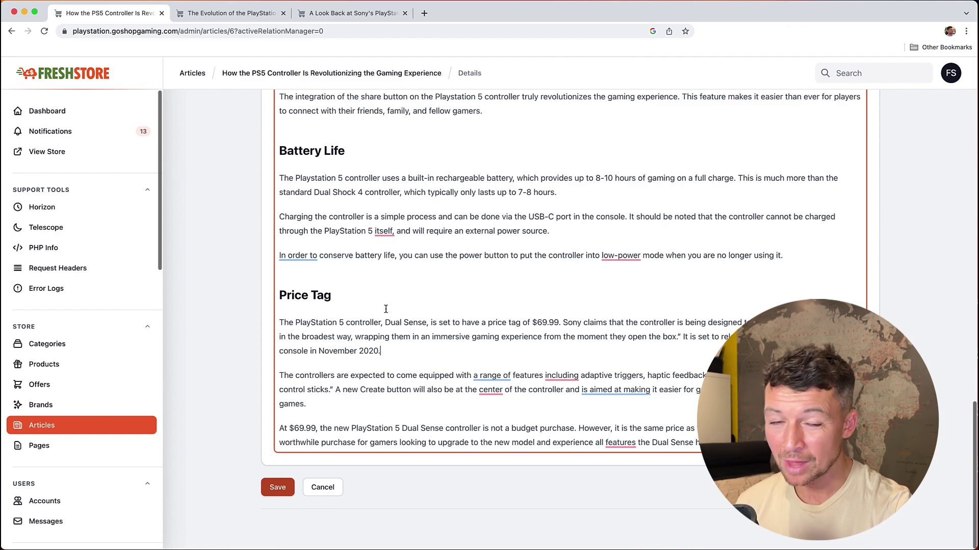
pyautogui.scroll(1, 401, 307)
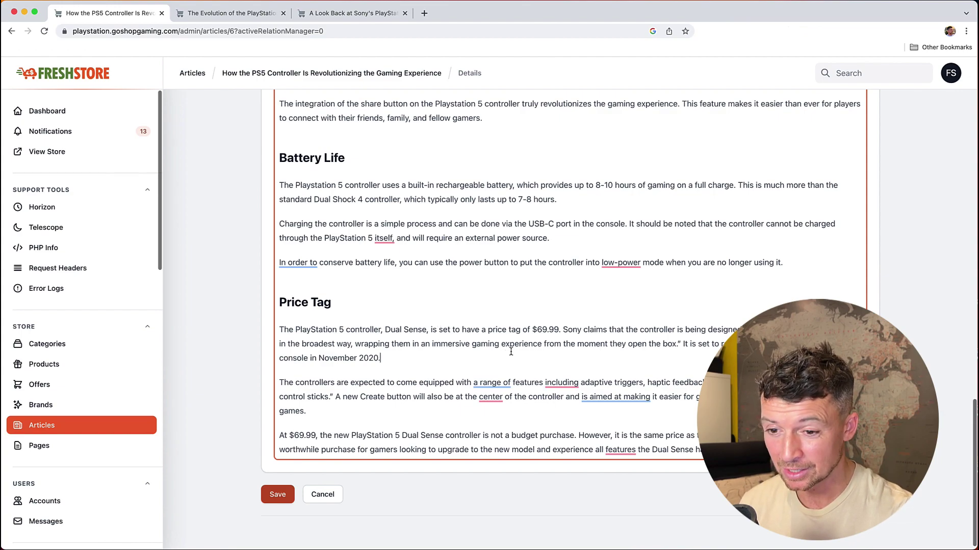
pyautogui.scroll(-1, 646, 439)
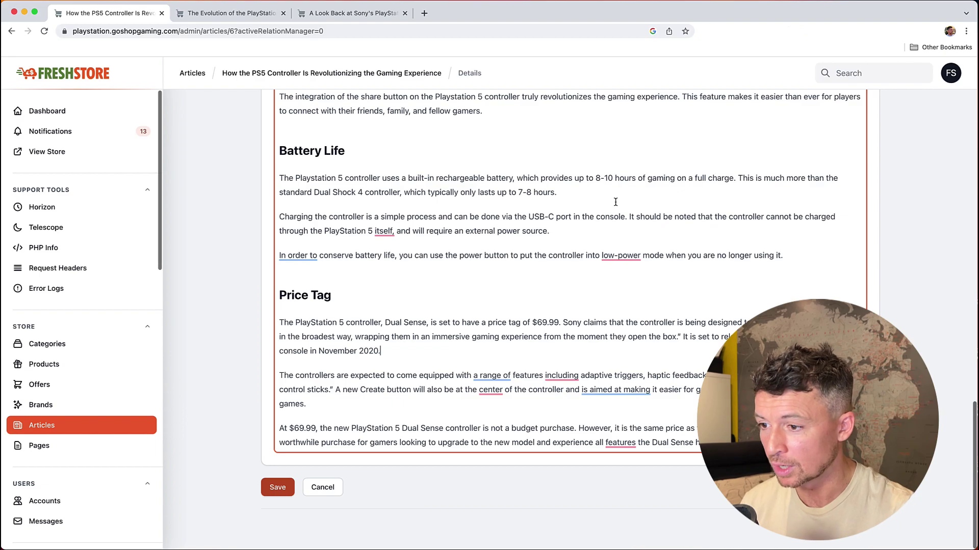
pyautogui.scroll(15, 574, 232)
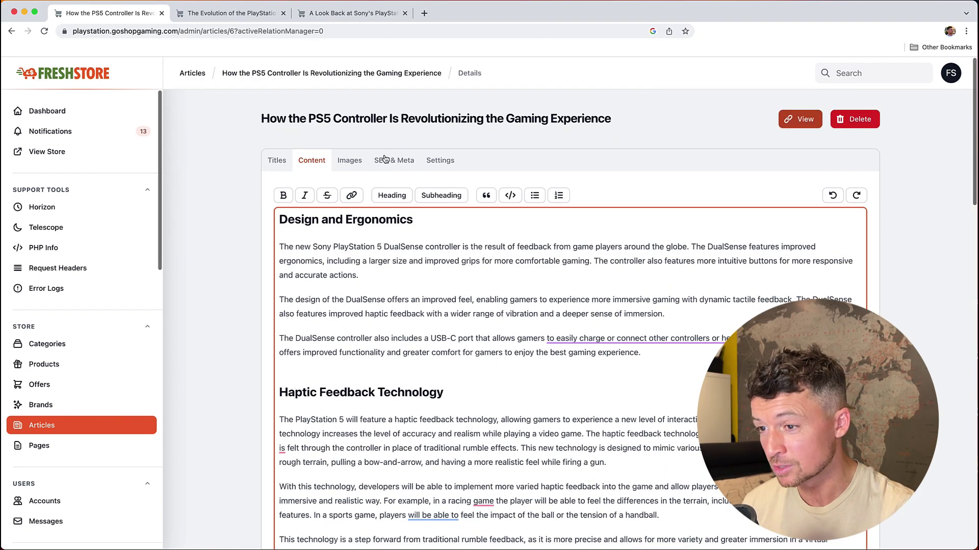
# Review the slug, meta title, meta description and keywords, then switch to the live storefront tab.
pyautogui.click(394, 160)
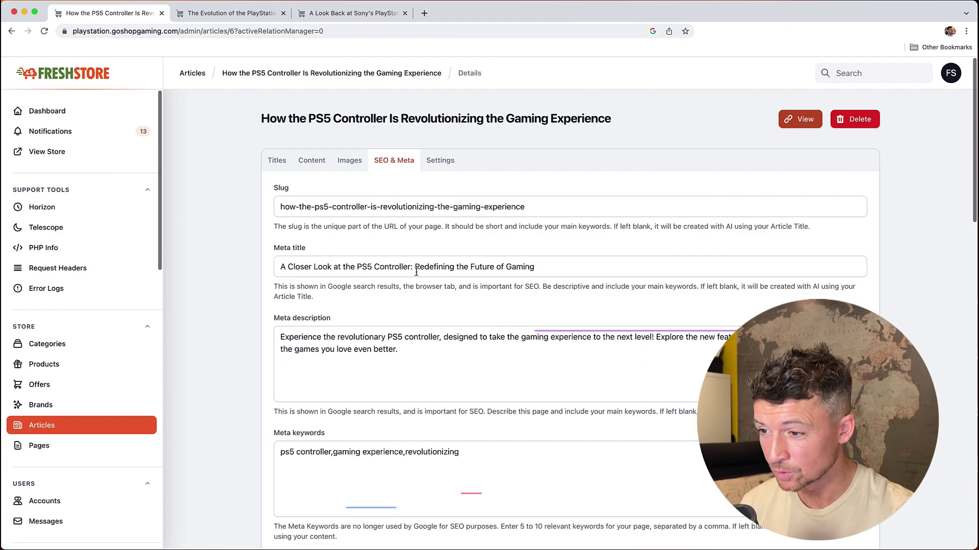
pyautogui.scroll(-3, 499, 332)
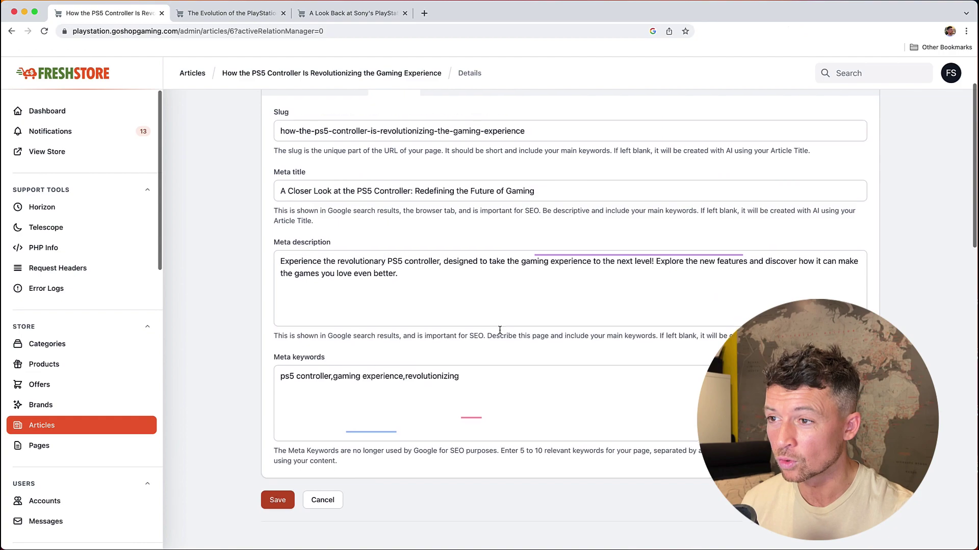
pyautogui.scroll(3, 499, 330)
pyautogui.hotkey('shift', 'Tab')
pyautogui.hotkey('shift', 'Tab')
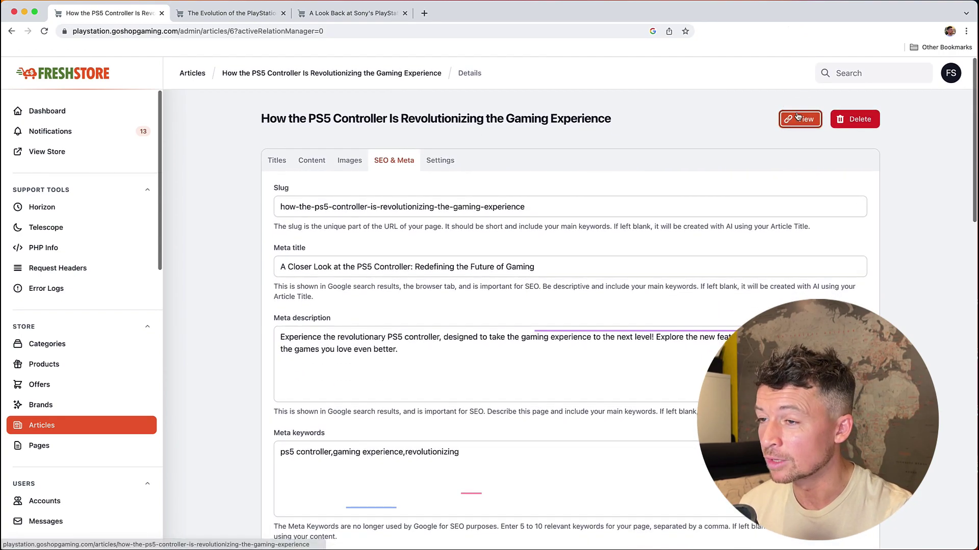
# Switch to the public PS5 controller article tab and close the extra article tabs.
pyautogui.press('Return')
pyautogui.hotkey('ctrl', 'Tab')
pyautogui.hotkey('ctrl', 'Tab')
pyautogui.hotkey('ctrl', 'Tab')
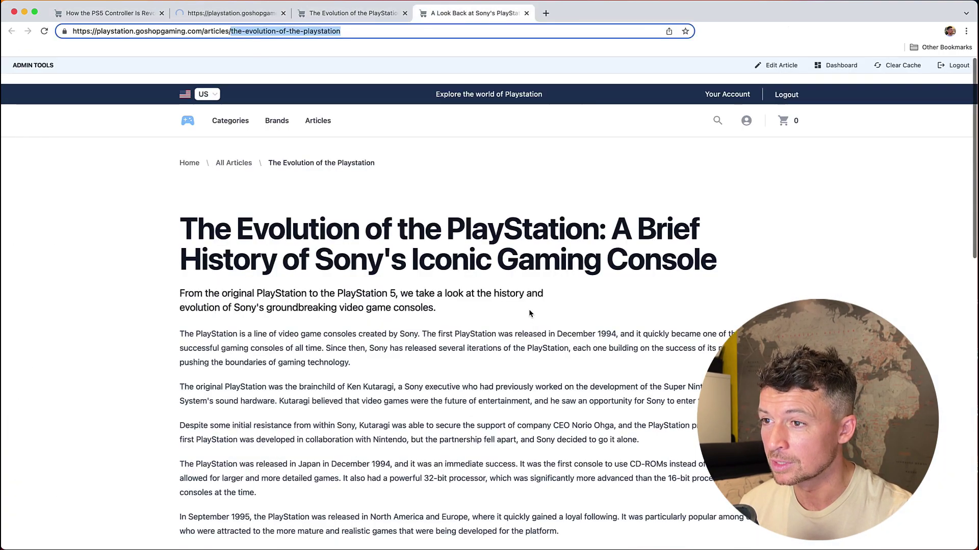
pyautogui.press('super+w')
pyautogui.press('super+w')
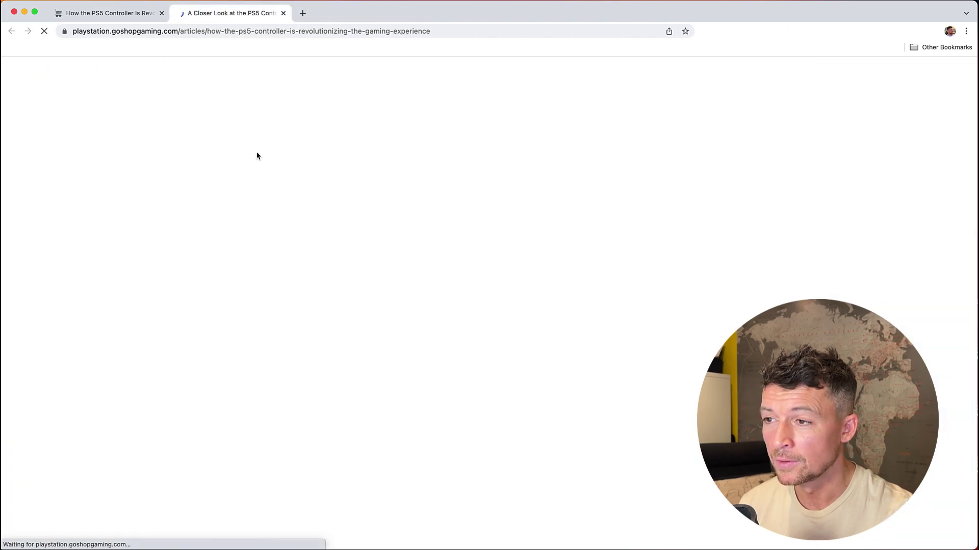
# Read through the live 'How the PS5 Controller Is Revolutionizing the Gaming Experience' article on the storefront.
pyautogui.scroll(-5, 302, 192)
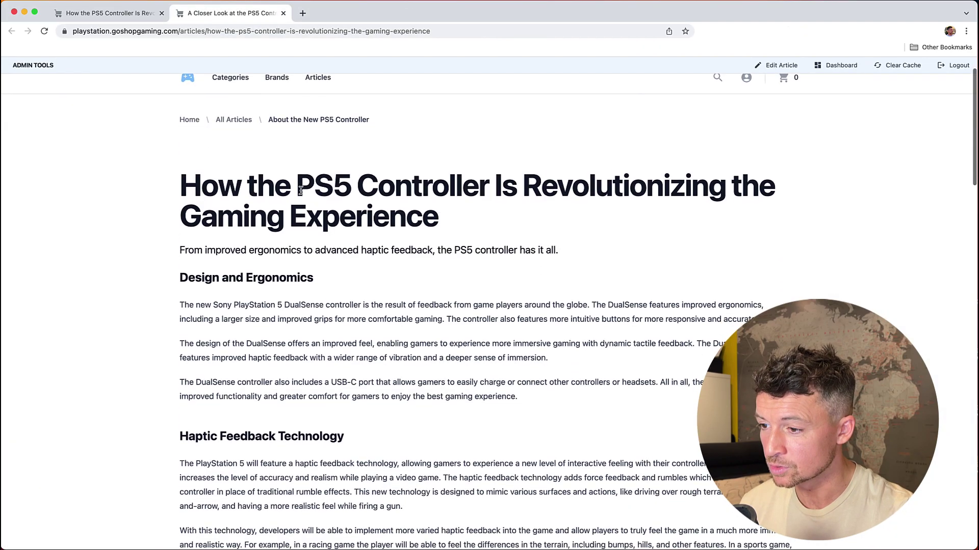
pyautogui.scroll(-15, 300, 192)
pyautogui.scroll(20, 301, 192)
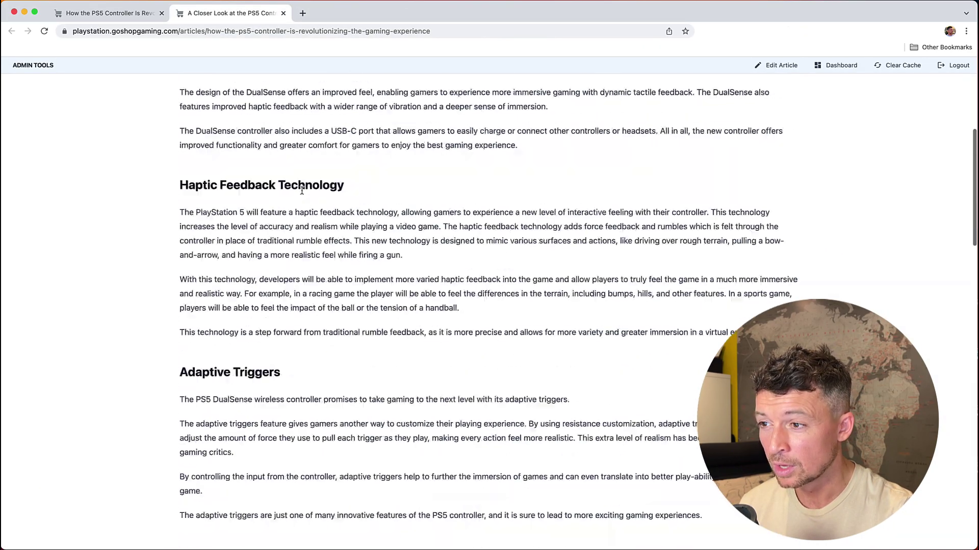
pyautogui.scroll(-1, 288, 162)
pyautogui.moveTo(316, 119)
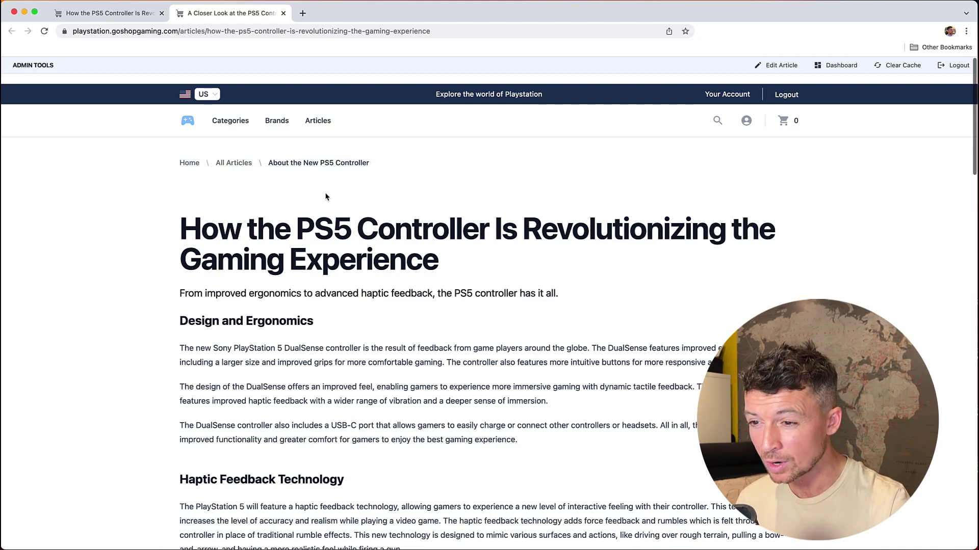
pyautogui.scroll(-2, 465, 269)
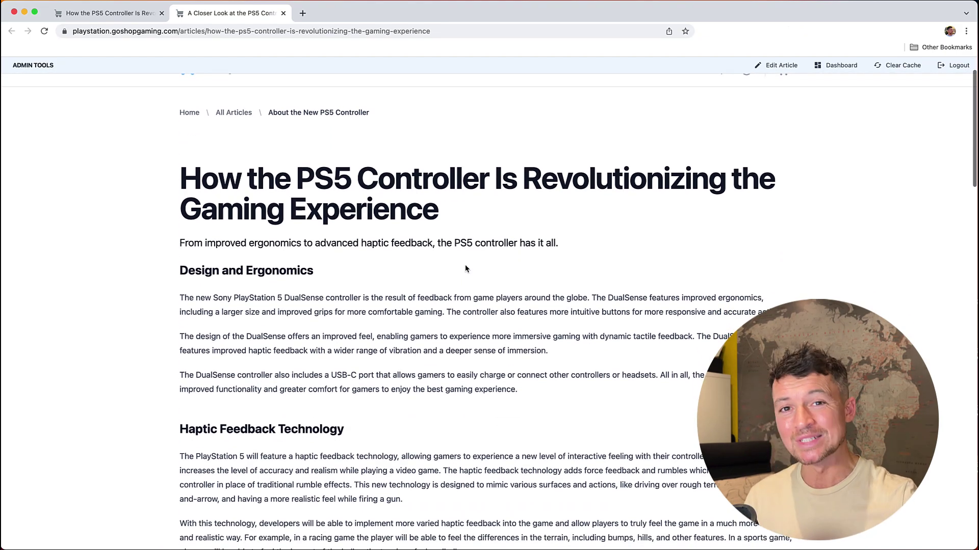